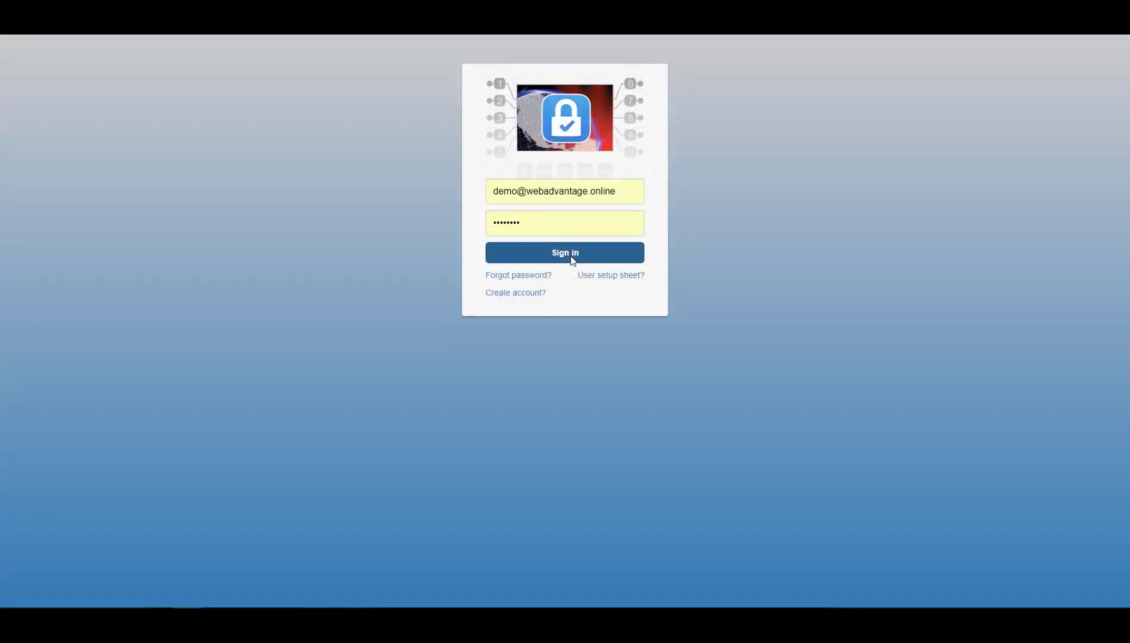
# - Sign in to the portal and go to Manage Users under Administration
pyautogui.click(572, 260)
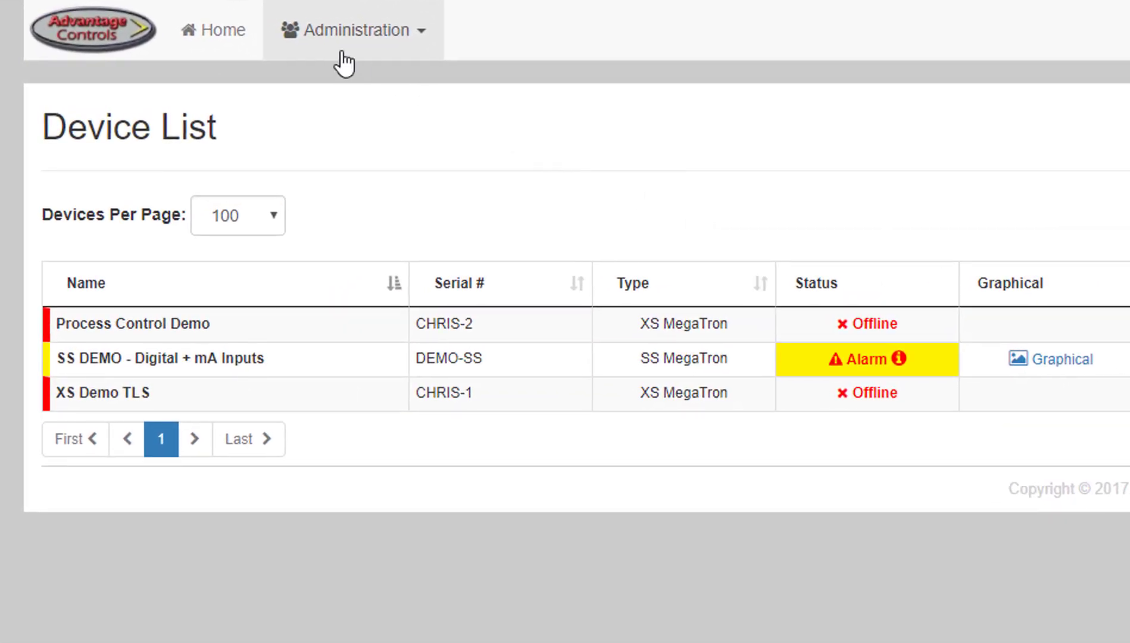
pyautogui.click(324, 43)
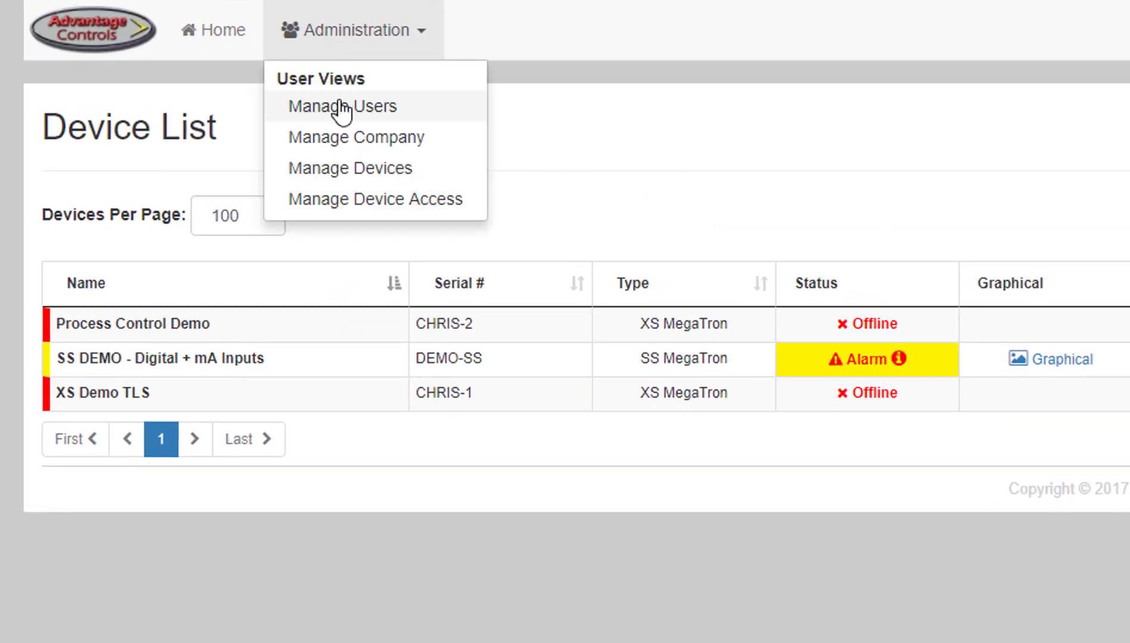
pyautogui.click(293, 102)
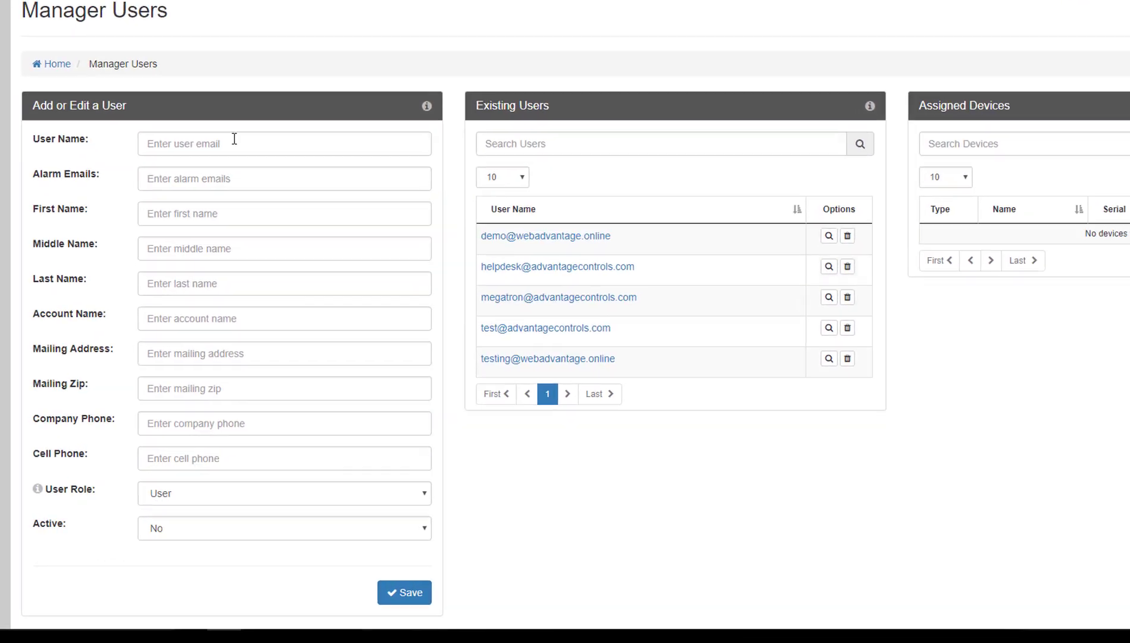
pyautogui.click(234, 141)
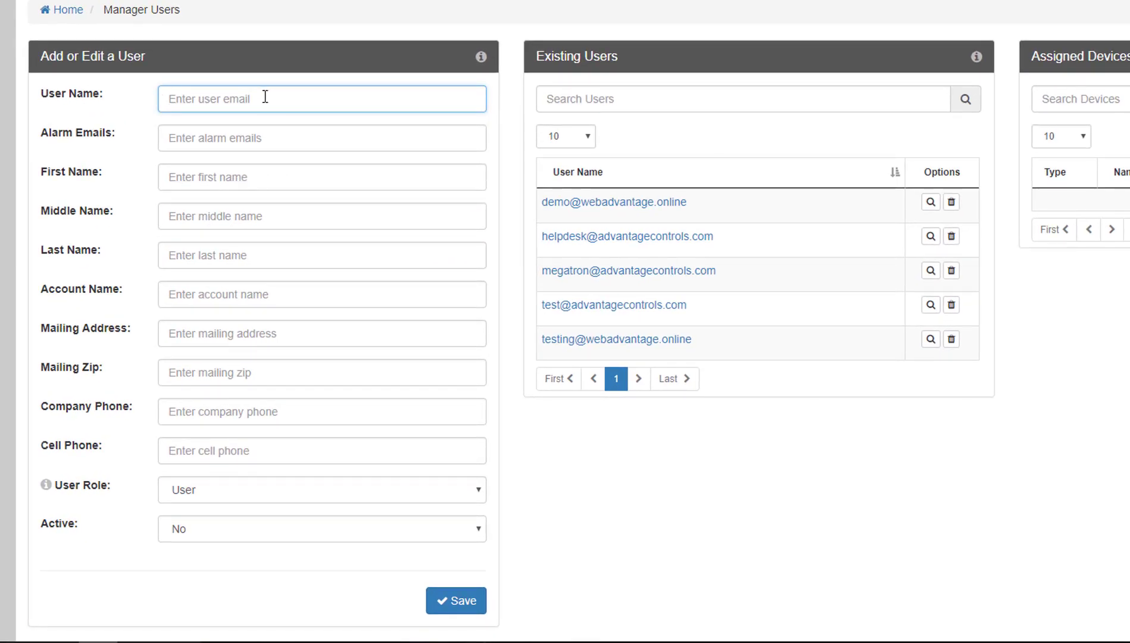
pyautogui.click(265, 135)
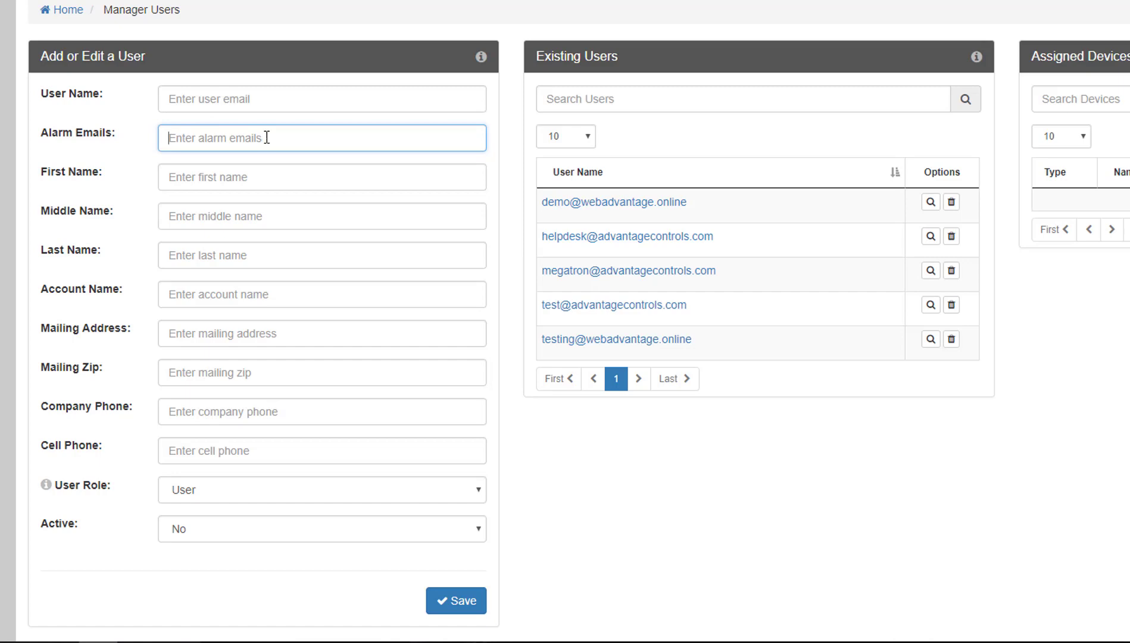
pyautogui.click(289, 169)
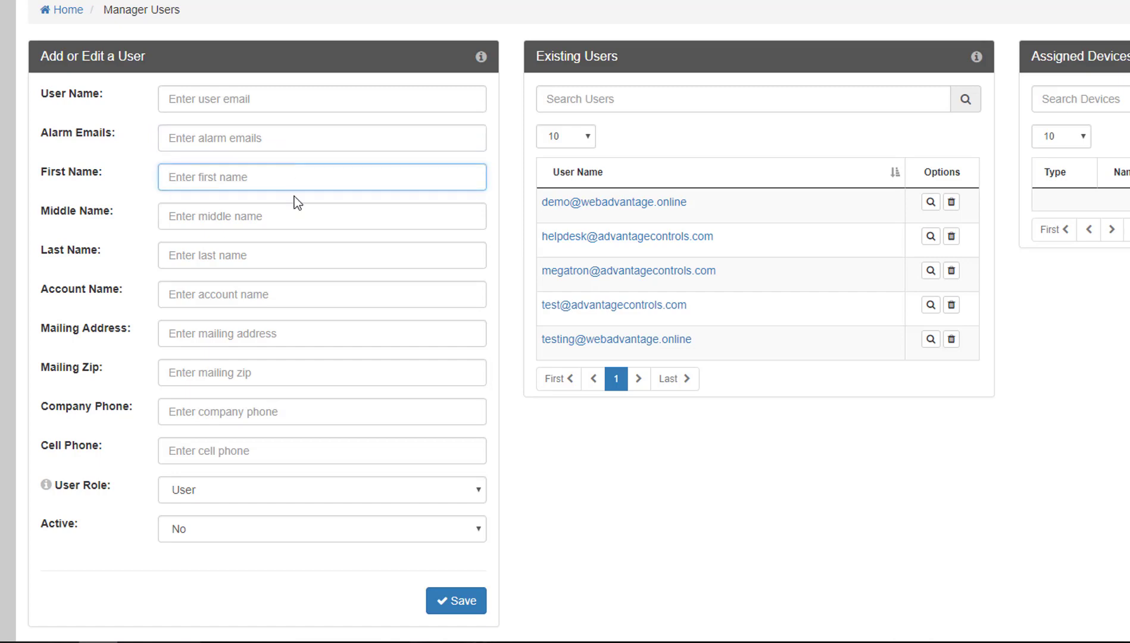
pyautogui.click(298, 223)
pyautogui.click(299, 250)
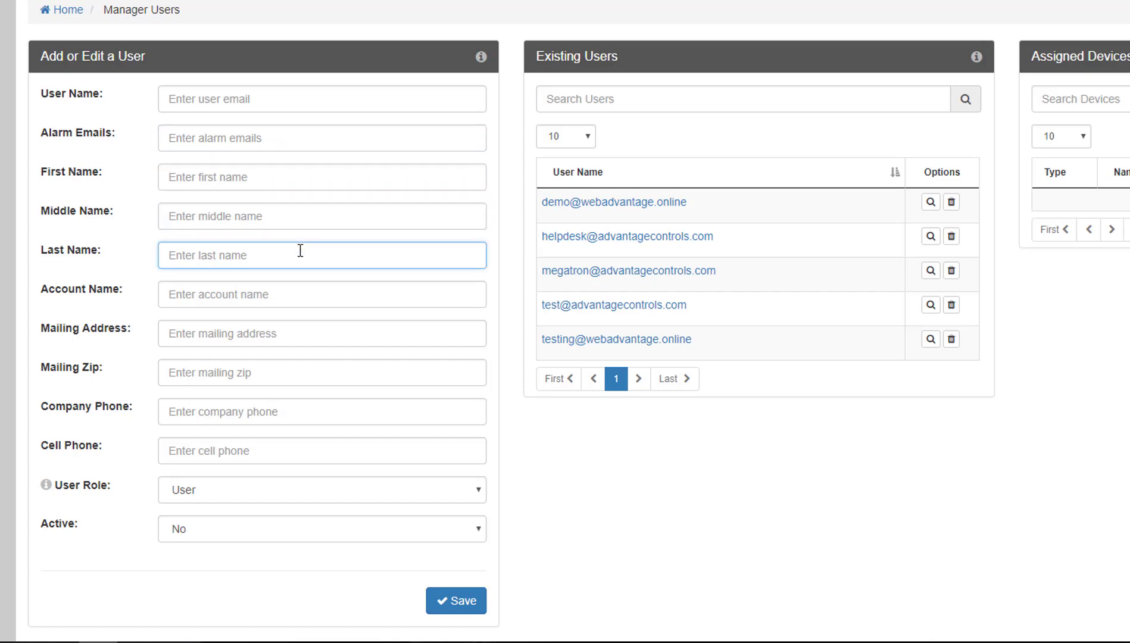
pyautogui.click(304, 290)
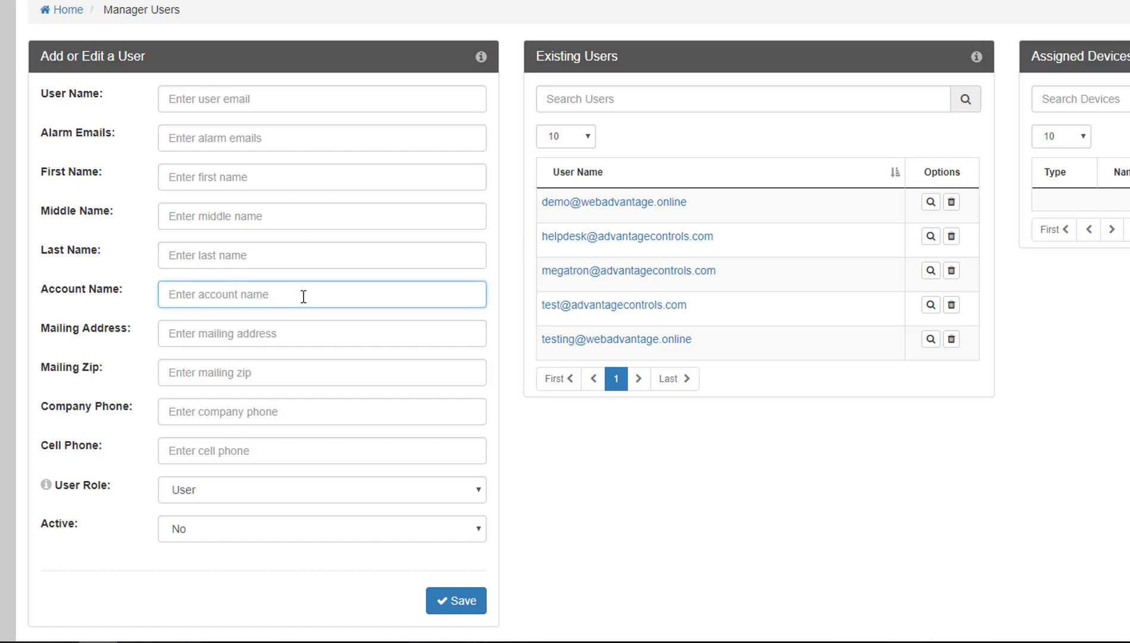
pyautogui.click(302, 329)
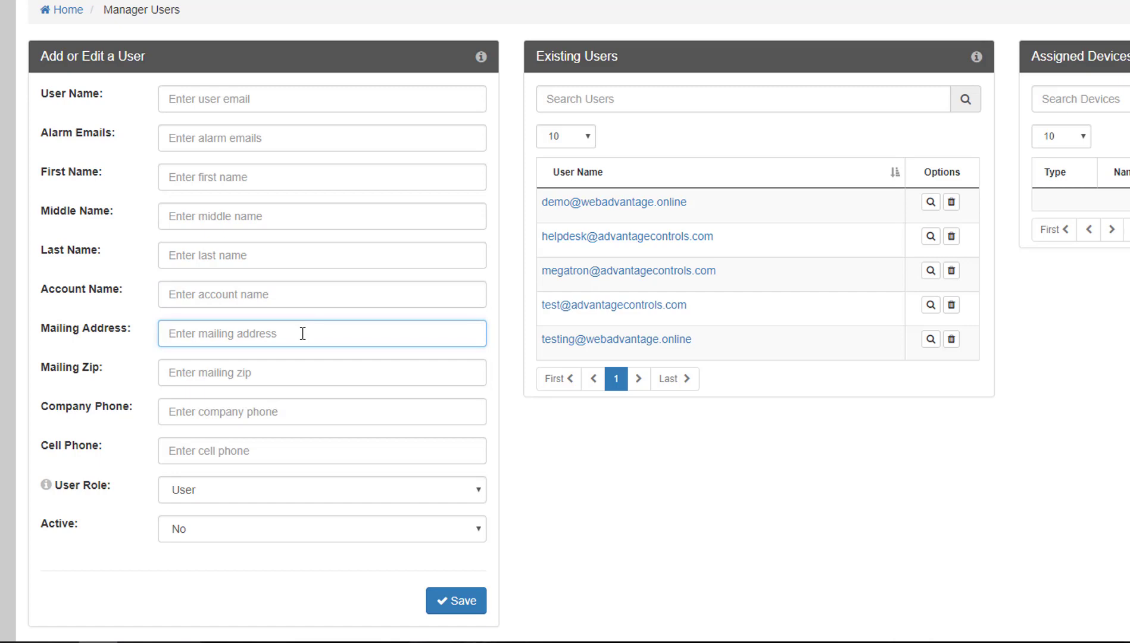
pyautogui.click(302, 373)
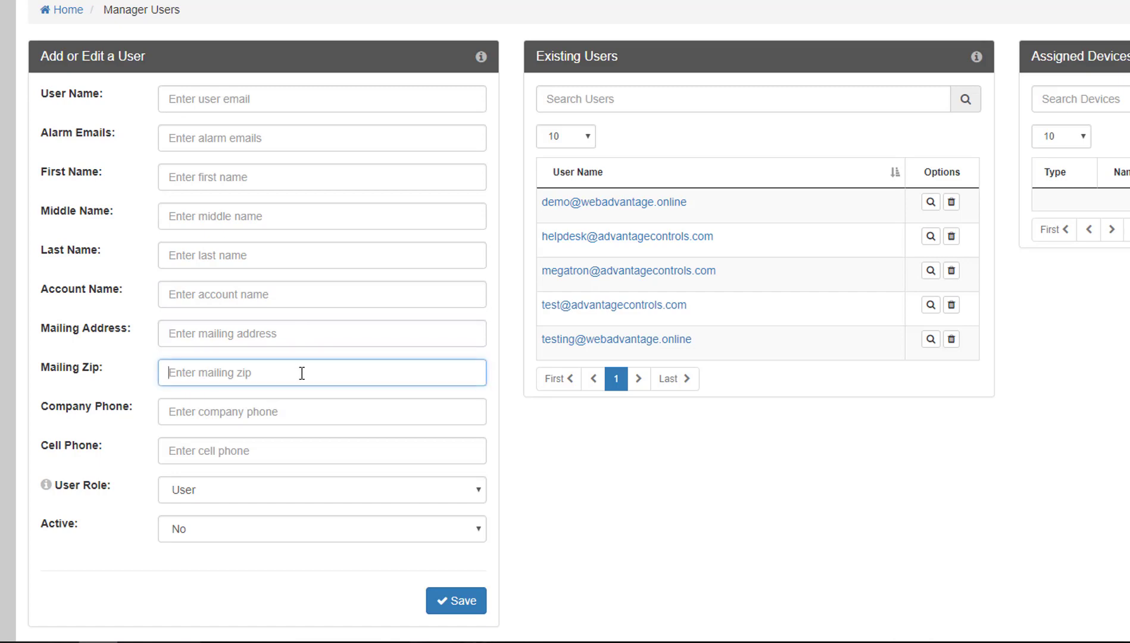
pyautogui.click(299, 416)
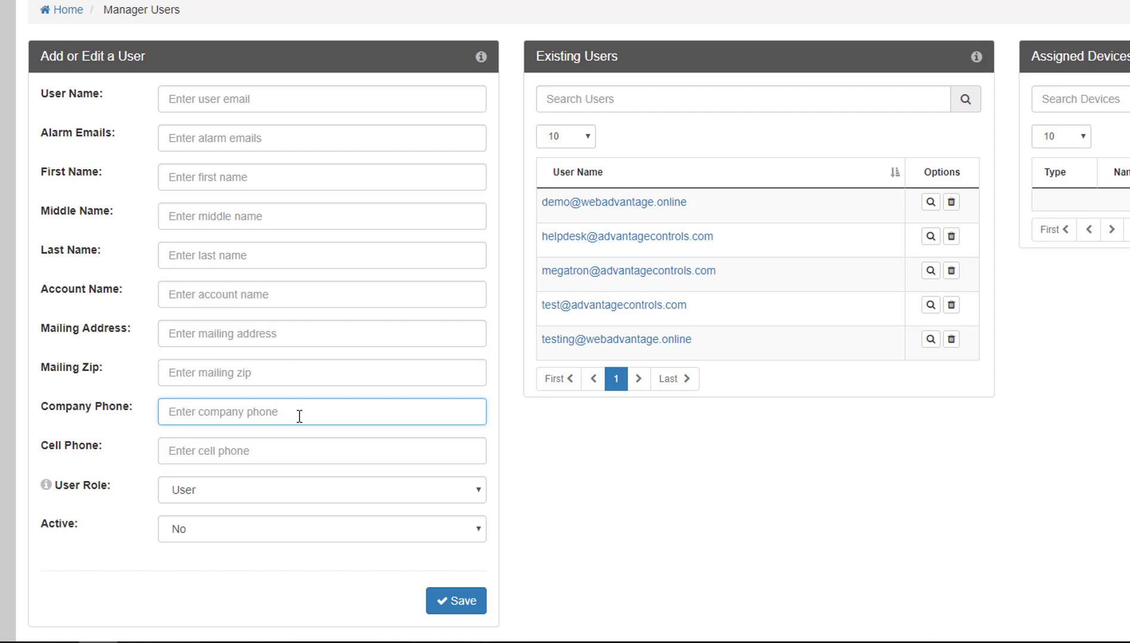
pyautogui.click(297, 447)
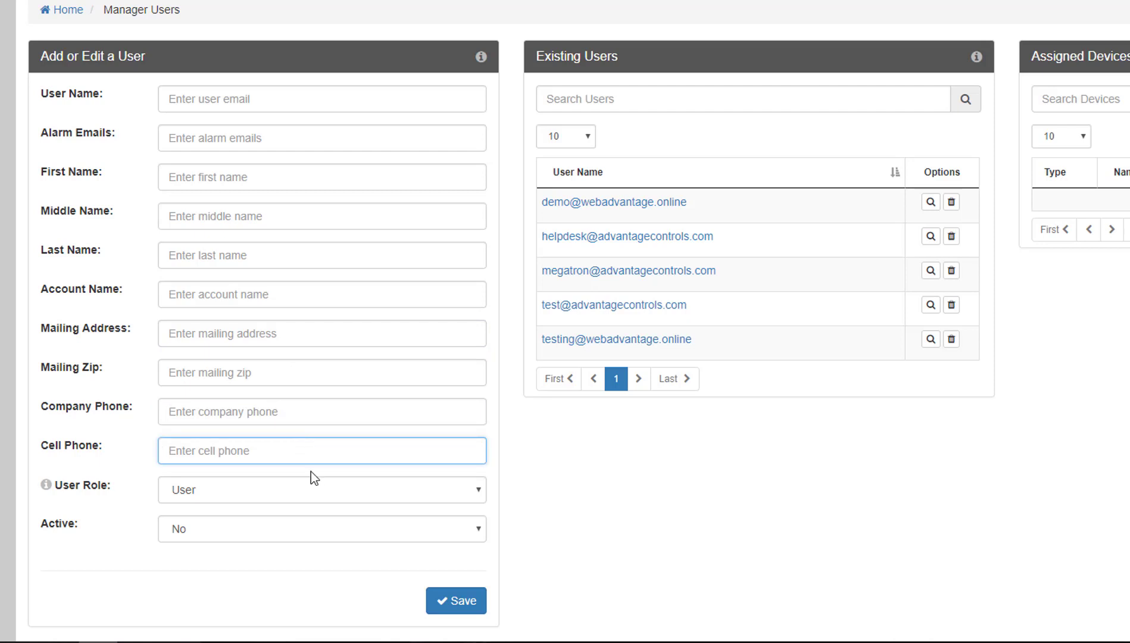
pyautogui.click(312, 489)
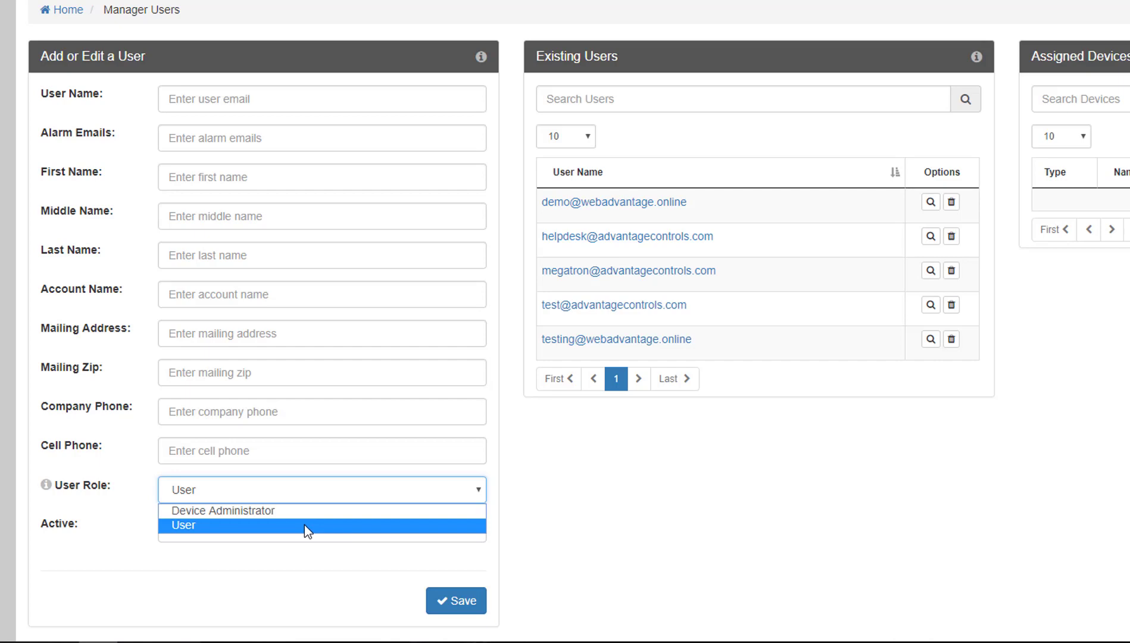
pyautogui.click(301, 548)
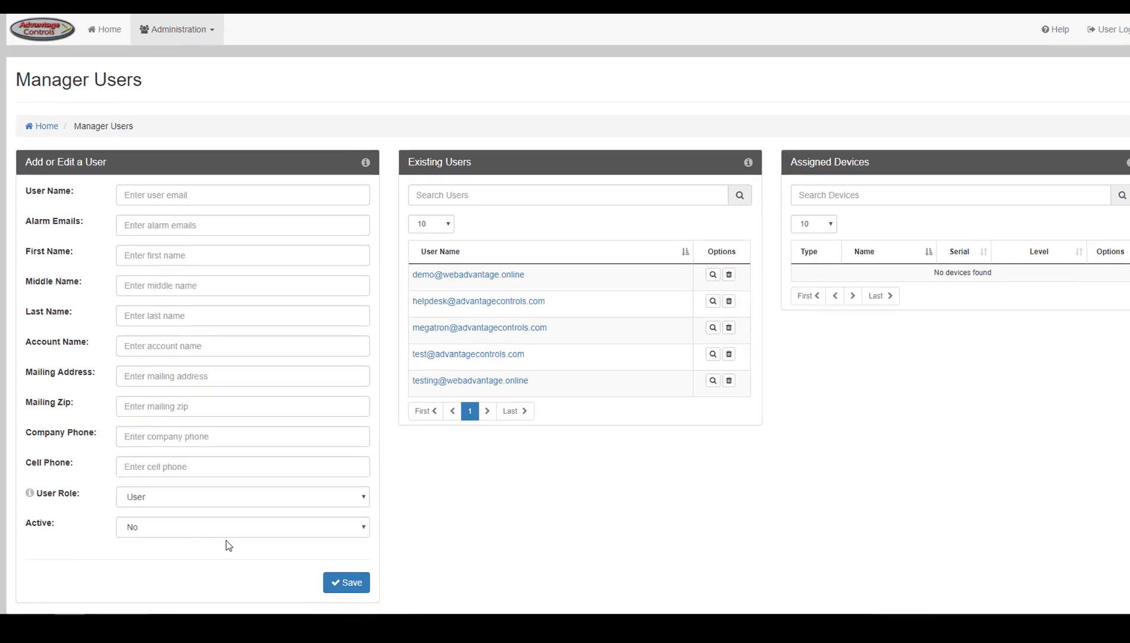
pyautogui.click(229, 531)
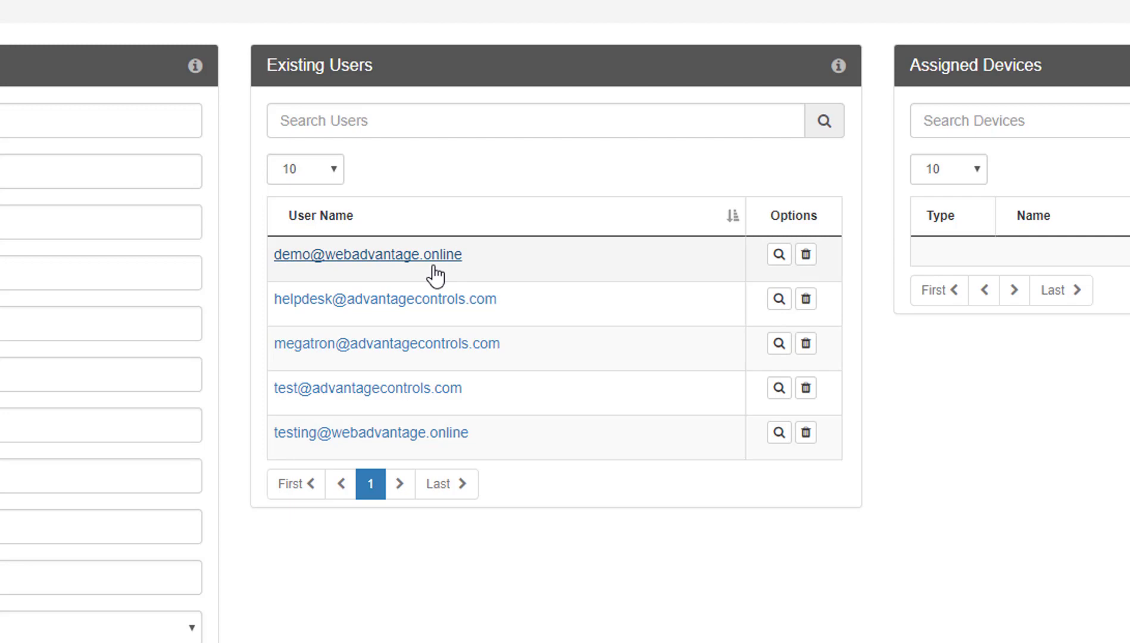
# - Revoke XS Demo TLS from the demo user and save, toggling Process Control Demo User/Admin access
pyautogui.click(435, 274)
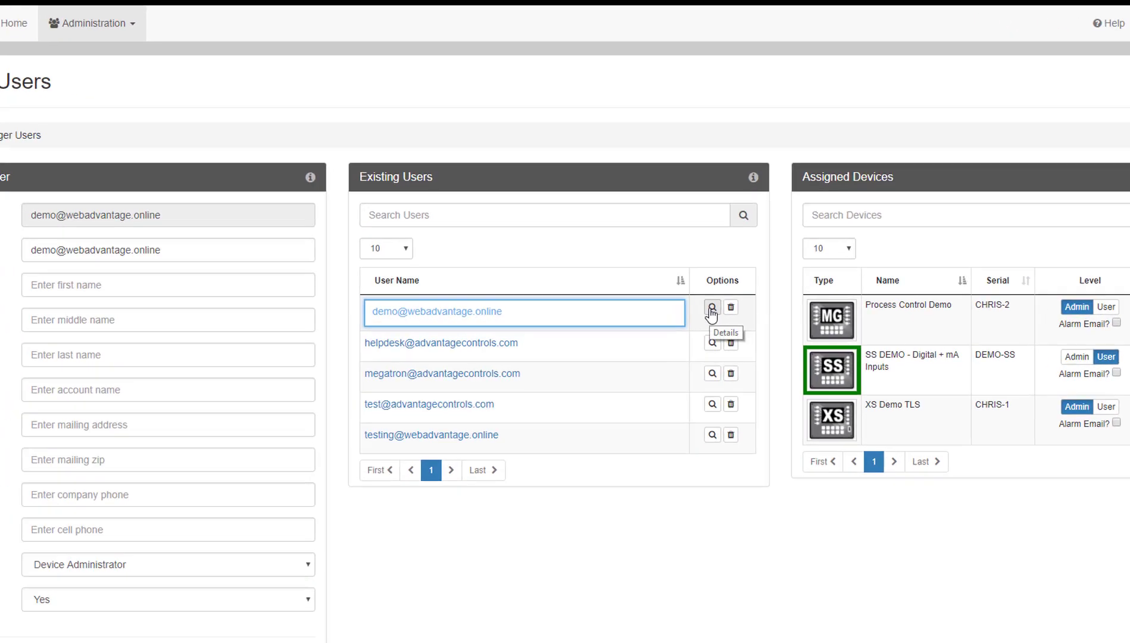
pyautogui.click(687, 284)
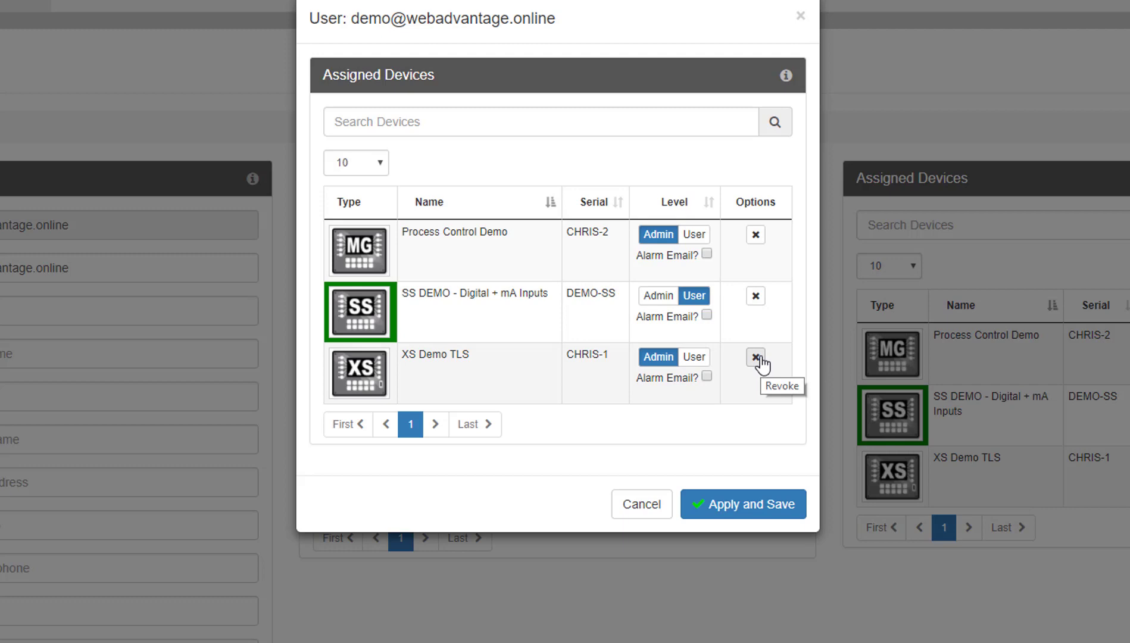
pyautogui.click(756, 357)
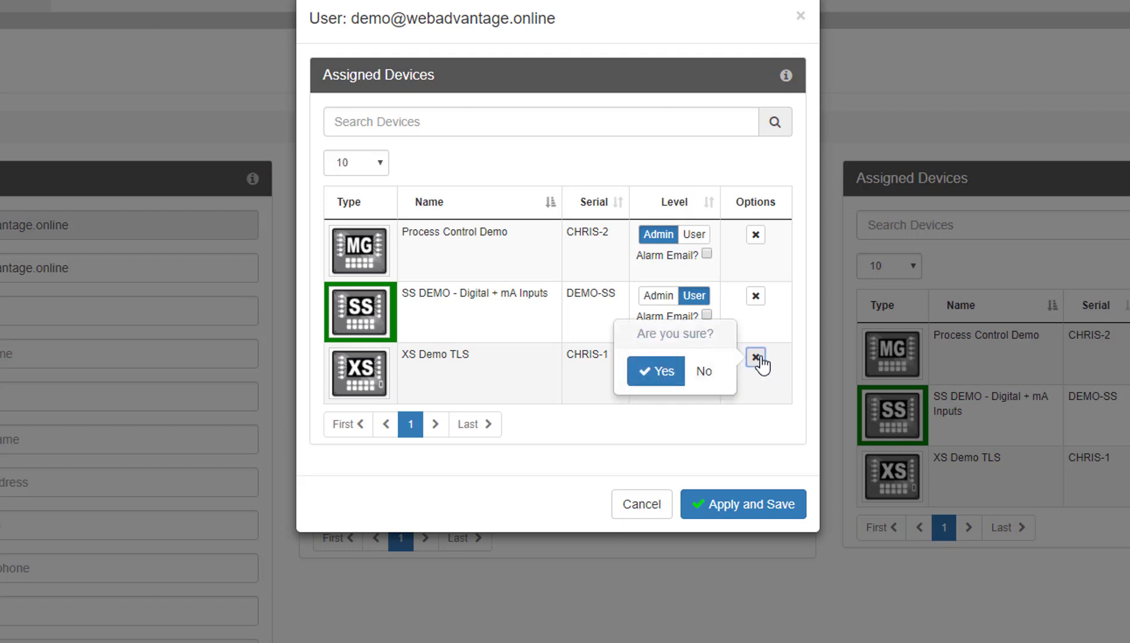
pyautogui.click(660, 371)
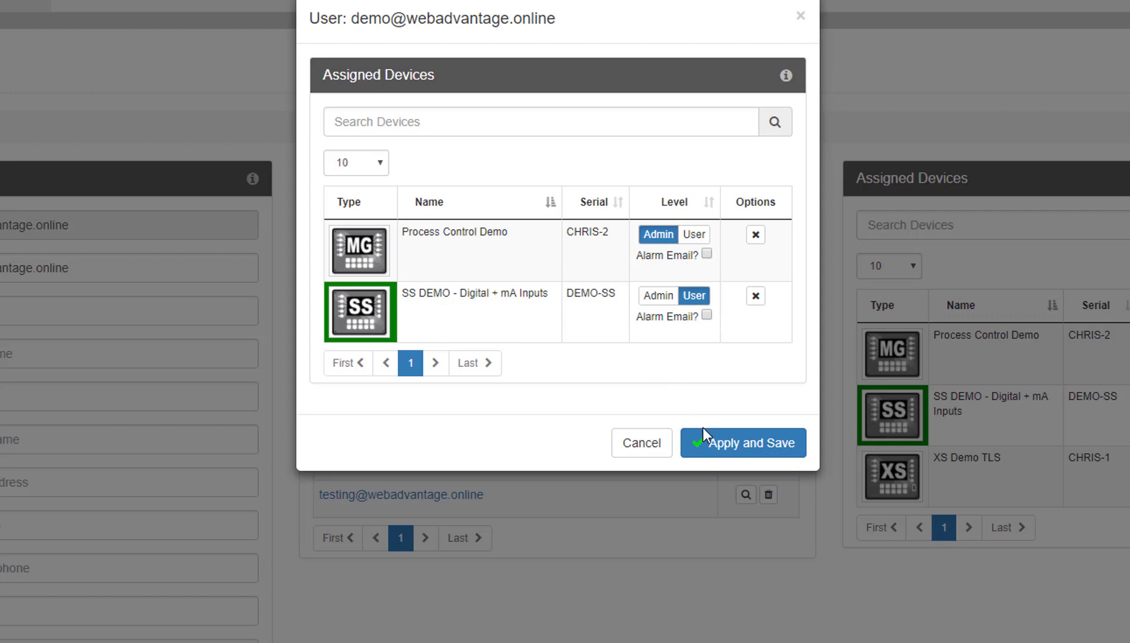
pyautogui.click(704, 443)
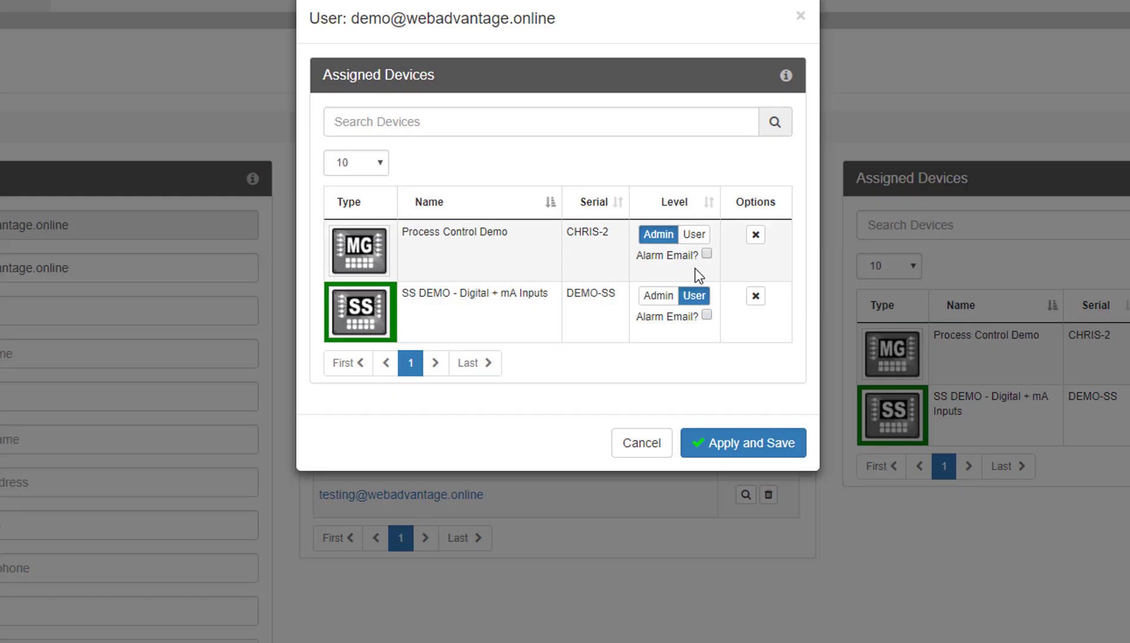
pyautogui.click(690, 235)
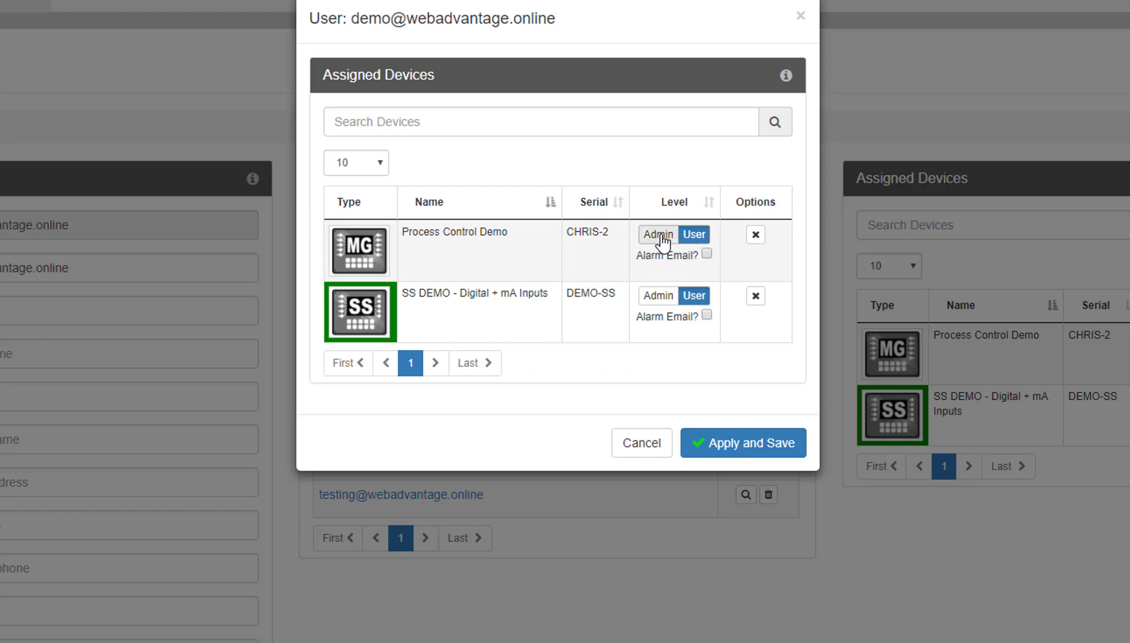
pyautogui.click(658, 236)
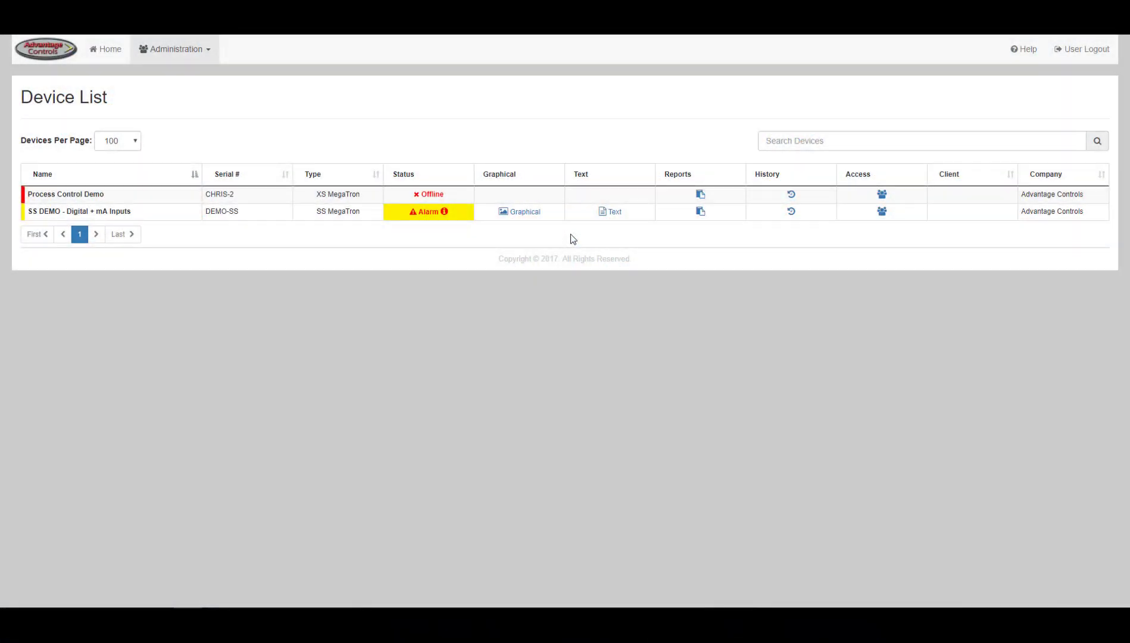
# - In Manage Devices, keep 24 hrs after initial alarm and Disabled connection alarms, then load PATRIOT
pyautogui.click(197, 50)
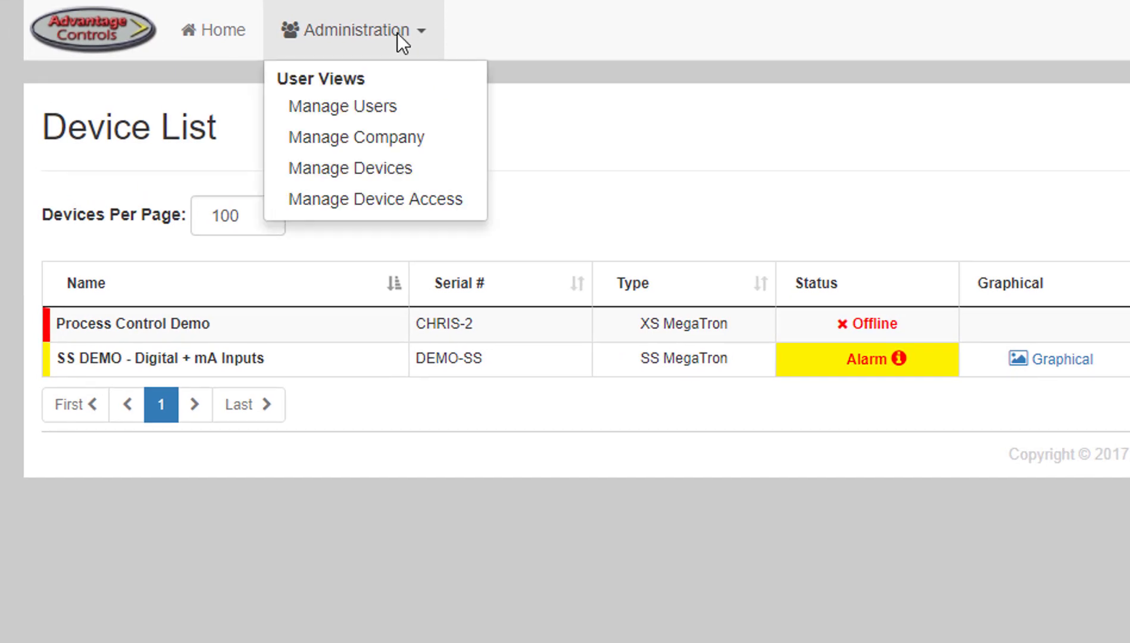
pyautogui.click(395, 172)
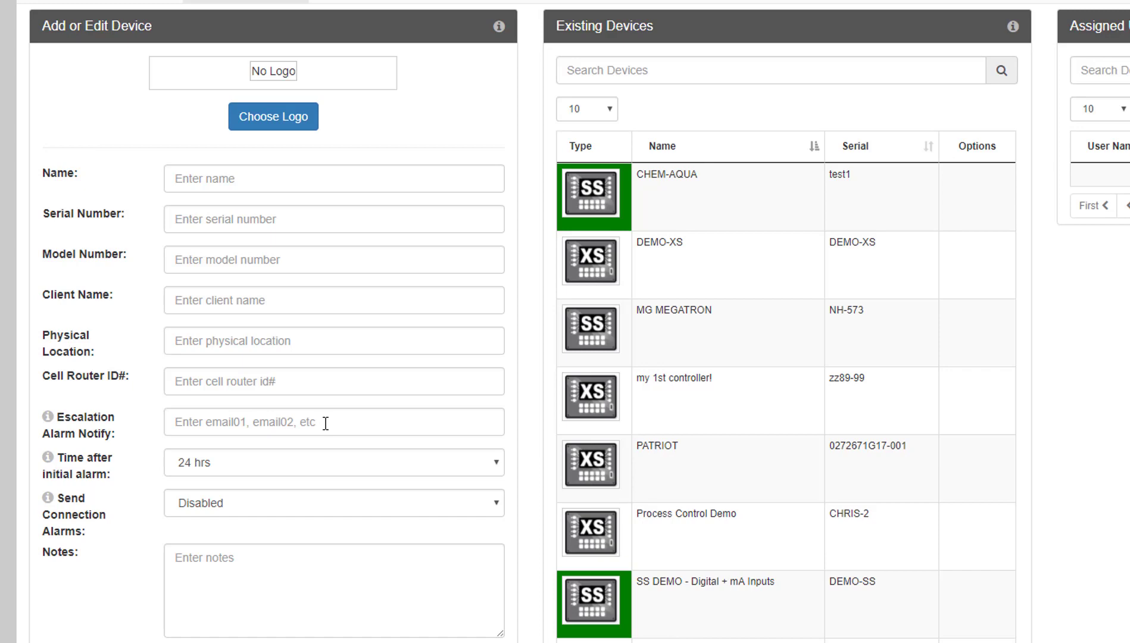
pyautogui.click(325, 472)
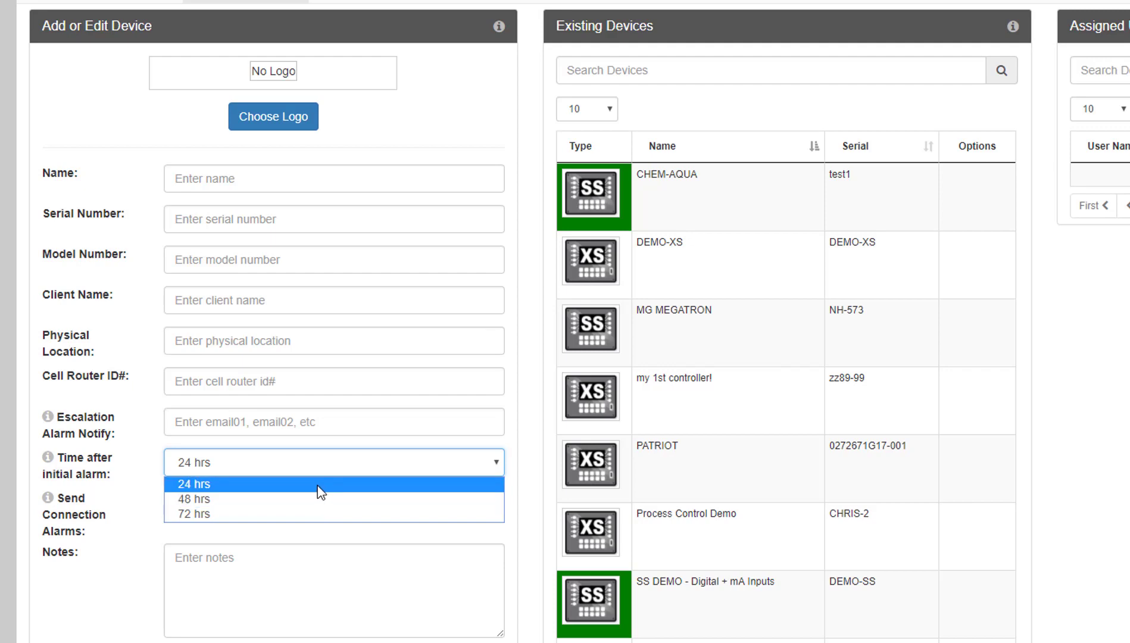
pyautogui.click(320, 485)
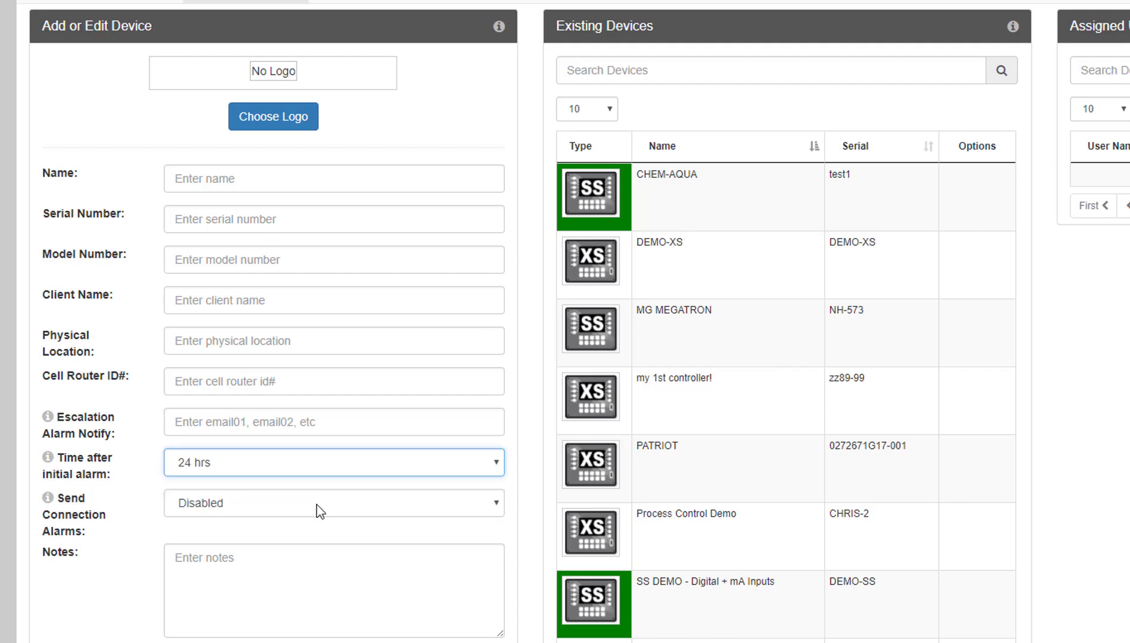
pyautogui.click(320, 511)
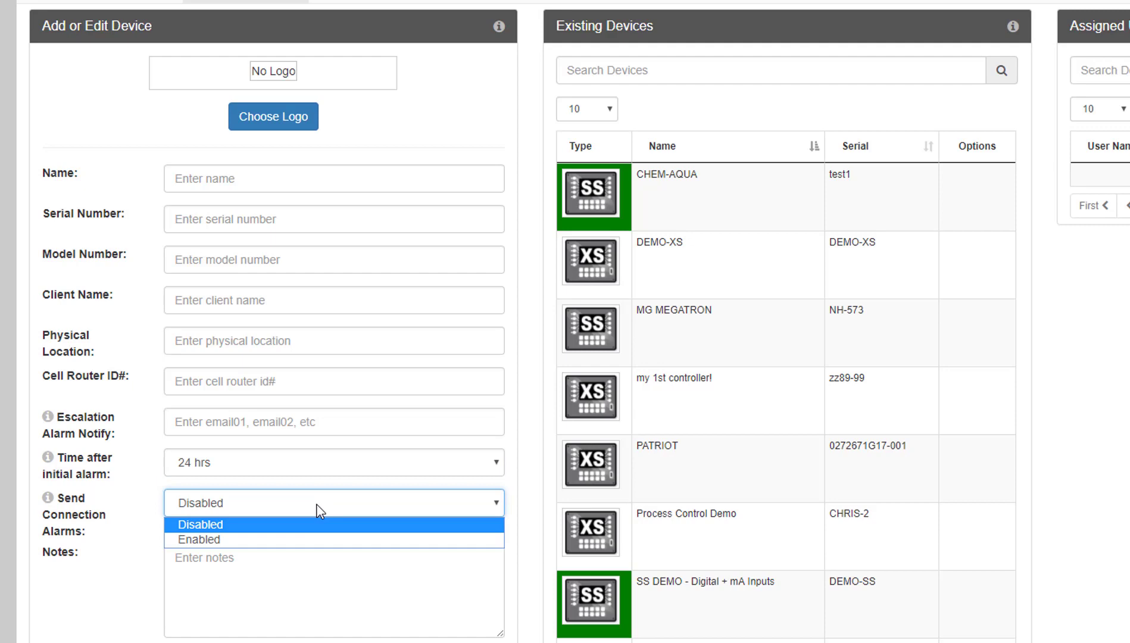
pyautogui.click(316, 510)
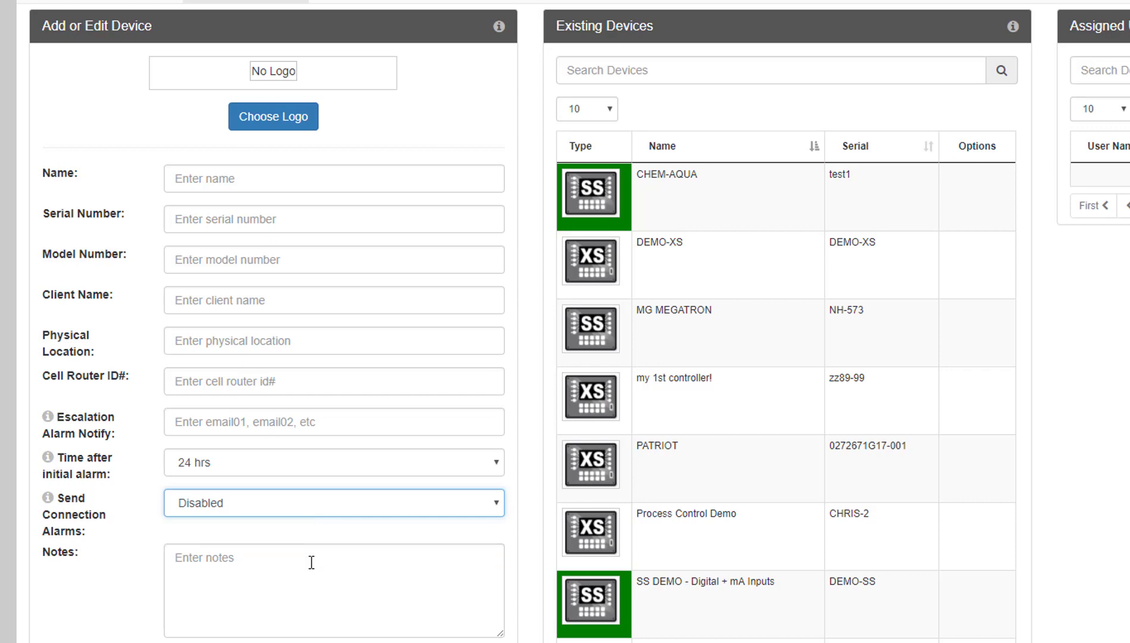
pyautogui.click(591, 465)
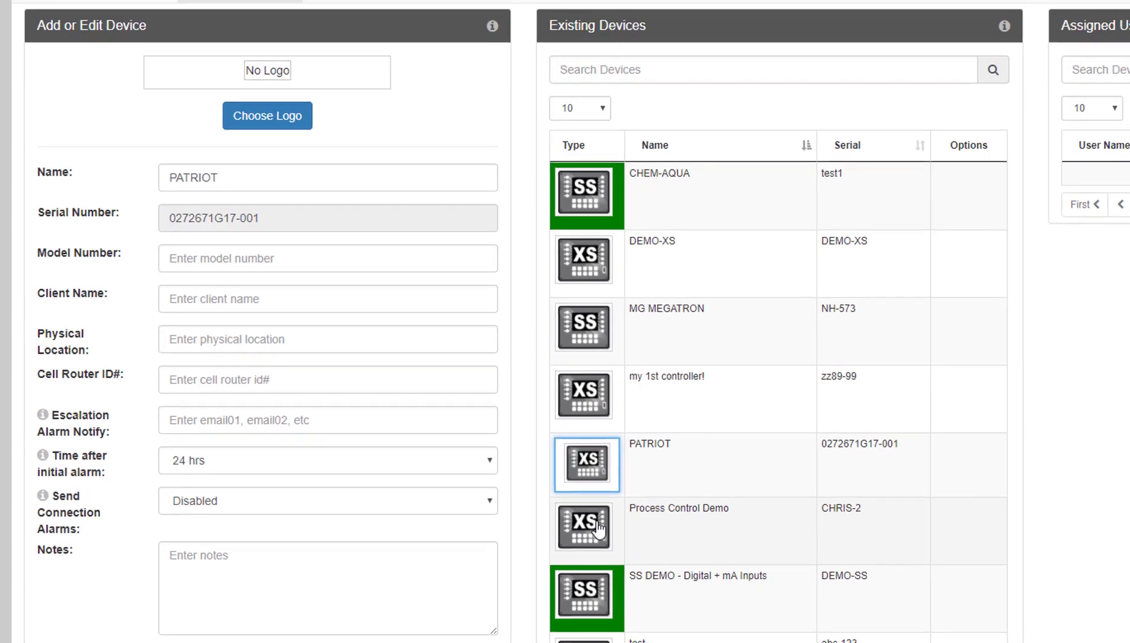
# - Load Process Control Demo, toggle its first user to User and back to Admin, and cancel removing them
pyautogui.click(598, 524)
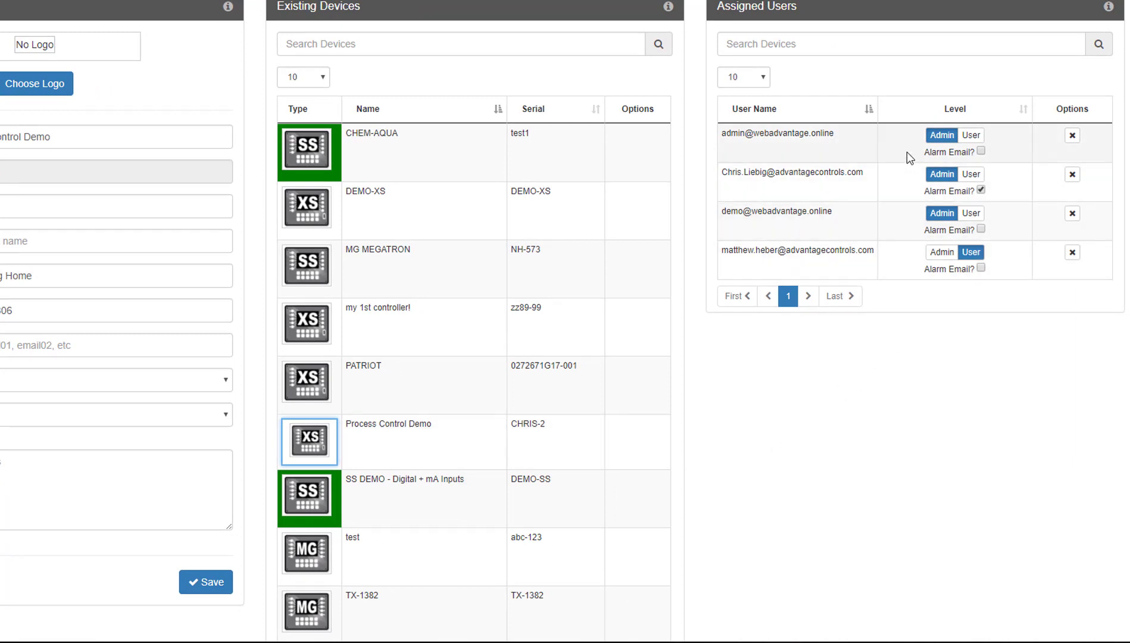
pyautogui.click(972, 135)
pyautogui.click(942, 135)
pyautogui.click(1072, 137)
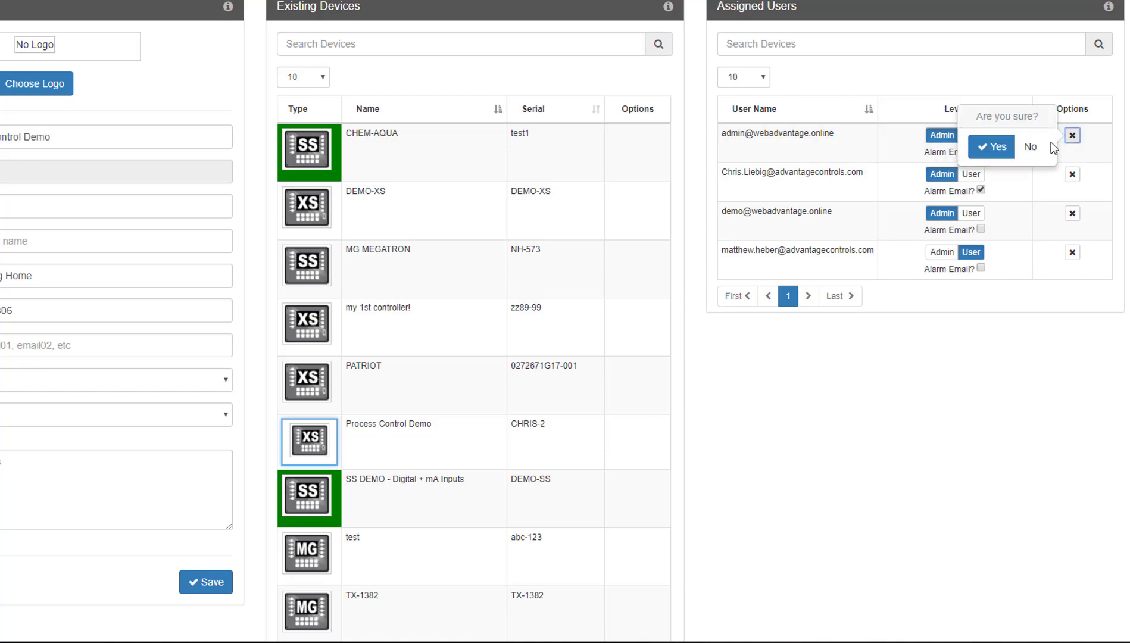
pyautogui.click(859, 386)
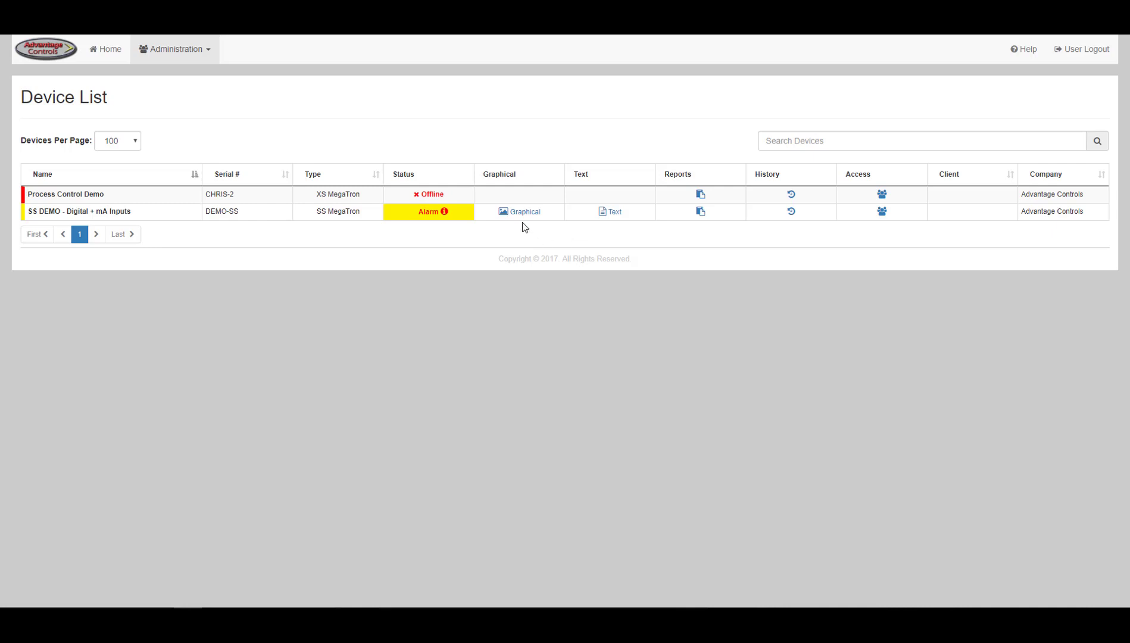
# - Reload Process Control Demo in Manage Devices, switch its first user to User and back to Admin, and begin removing them
pyautogui.click(225, 48)
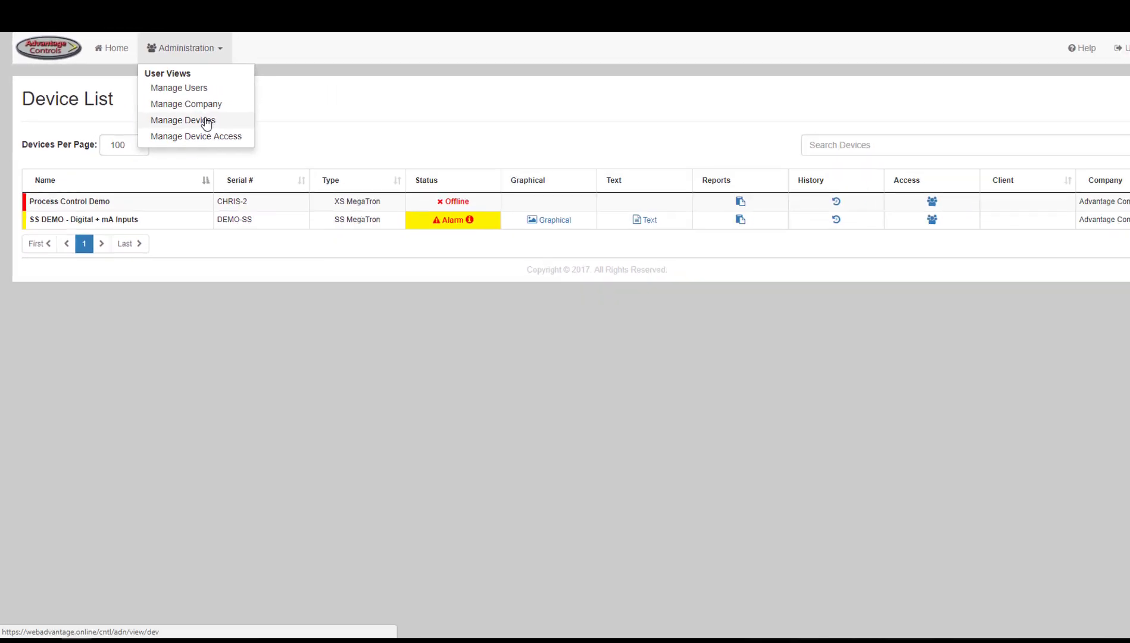
pyautogui.click(206, 122)
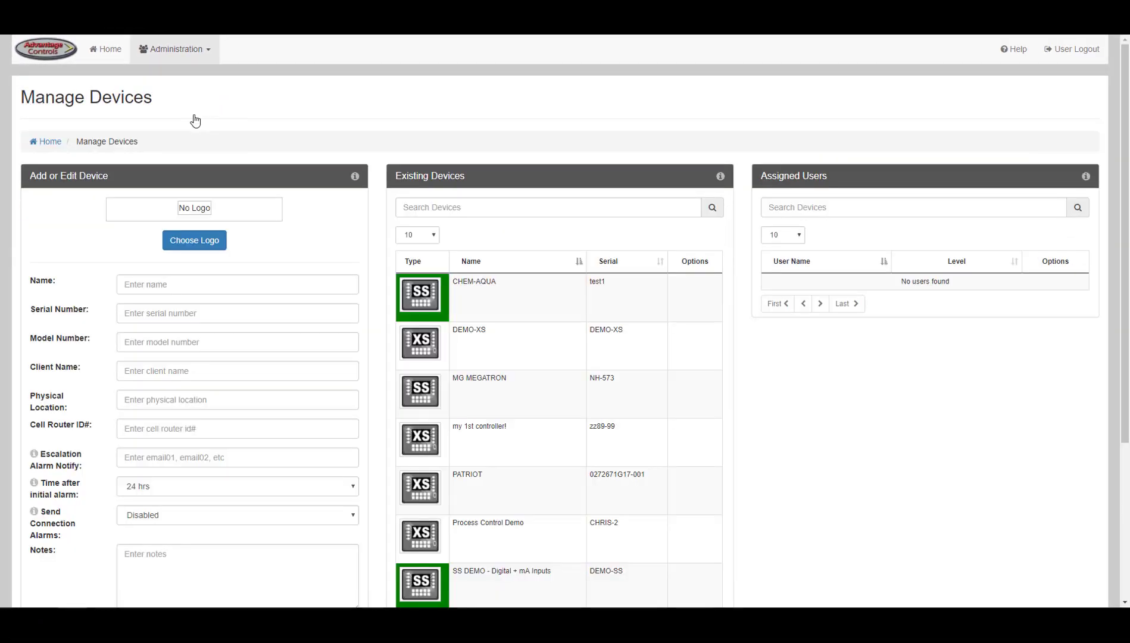
pyautogui.scroll(-2, 195, 121)
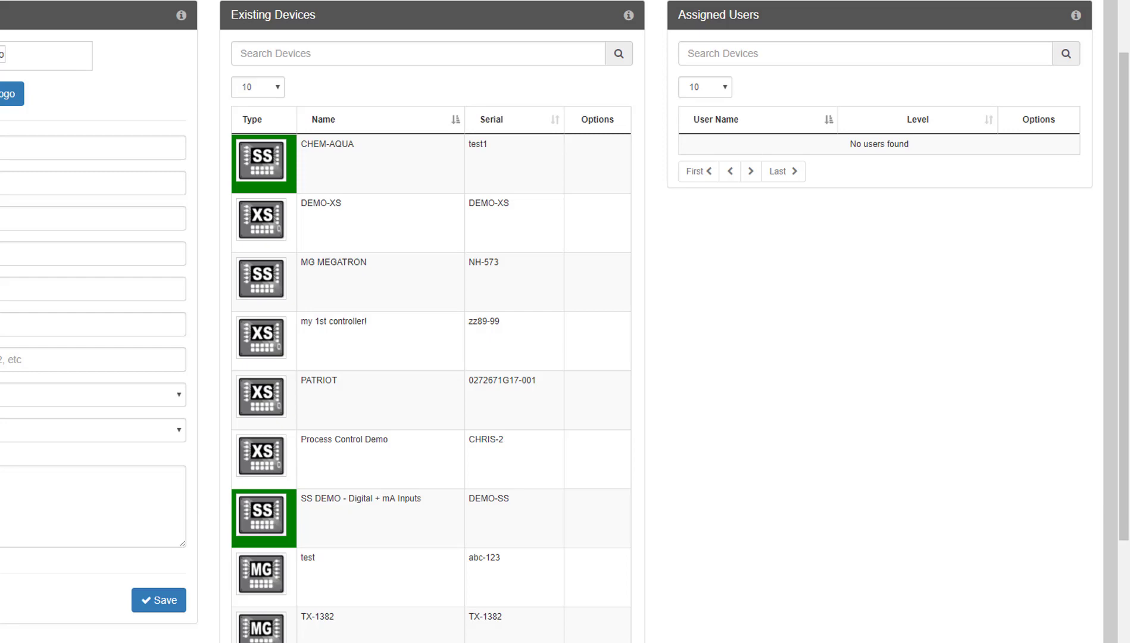
pyautogui.click(269, 450)
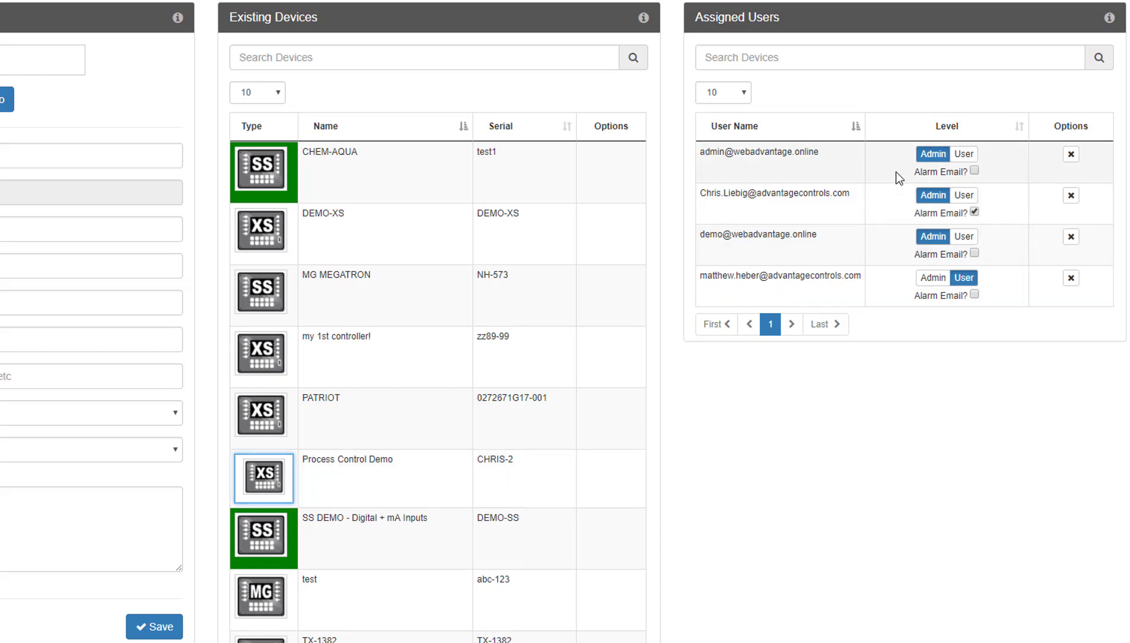
pyautogui.click(964, 155)
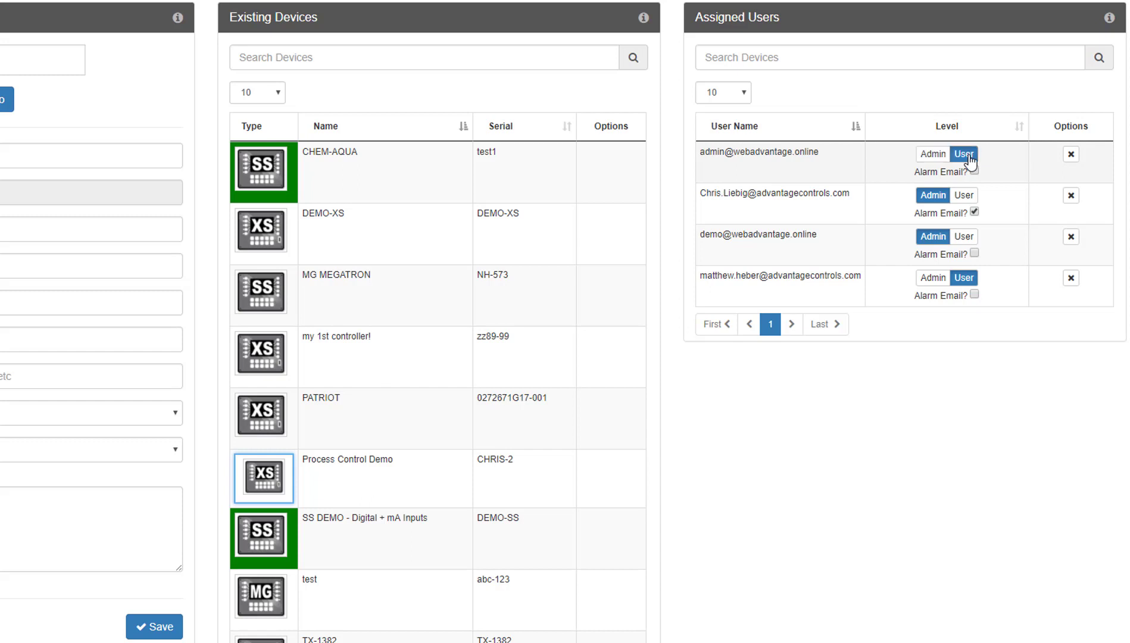
pyautogui.click(938, 156)
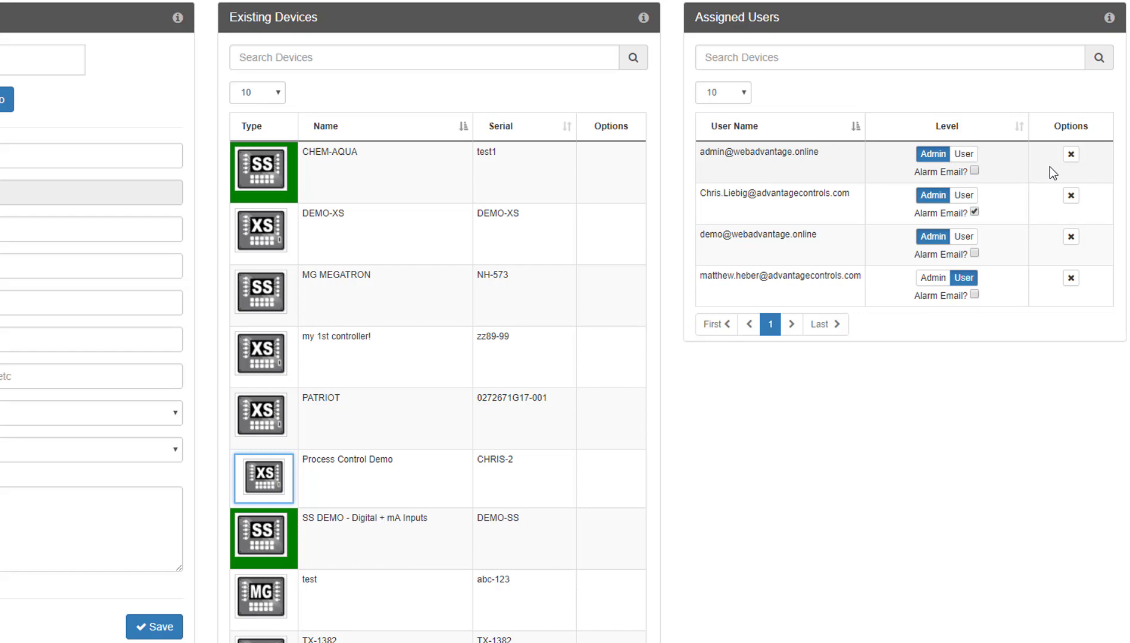
pyautogui.click(1072, 156)
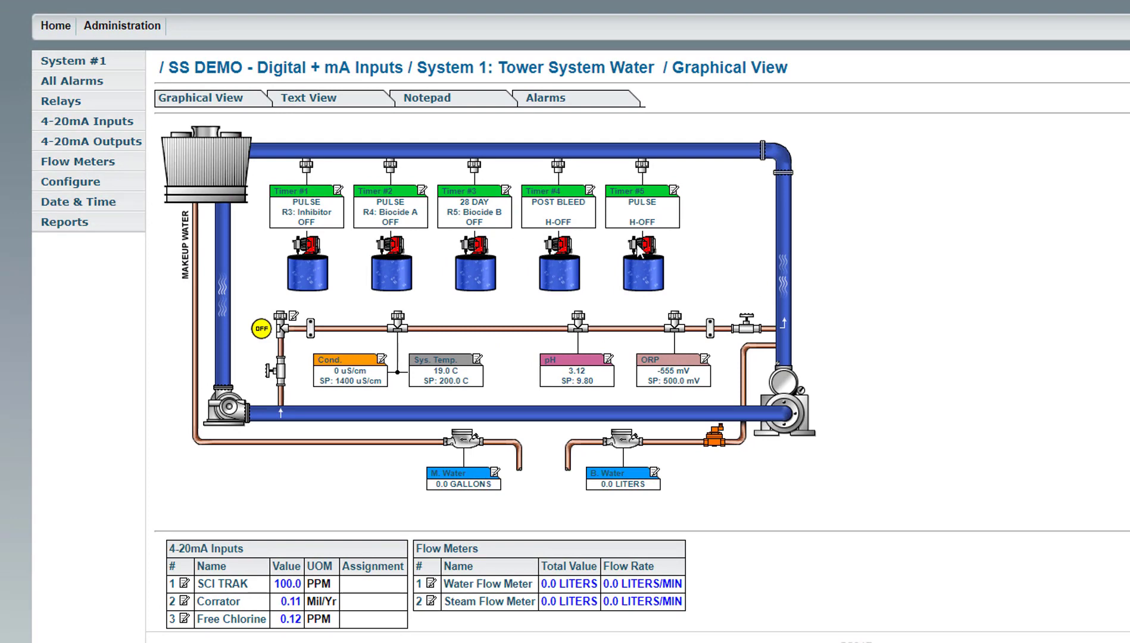
pyautogui.click(99, 185)
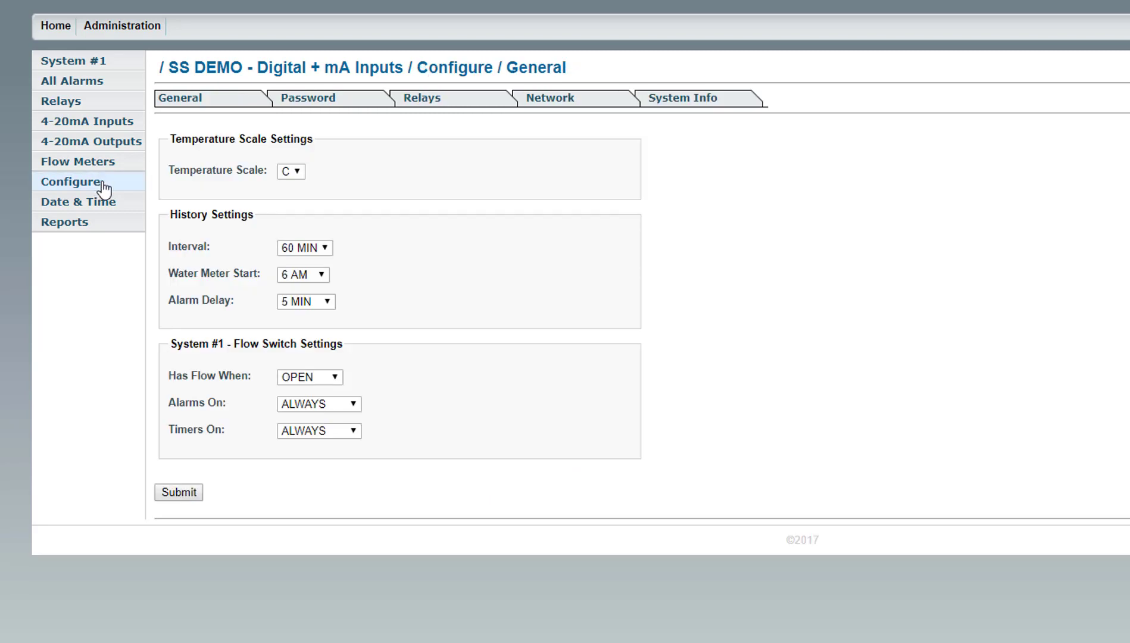
pyautogui.click(316, 109)
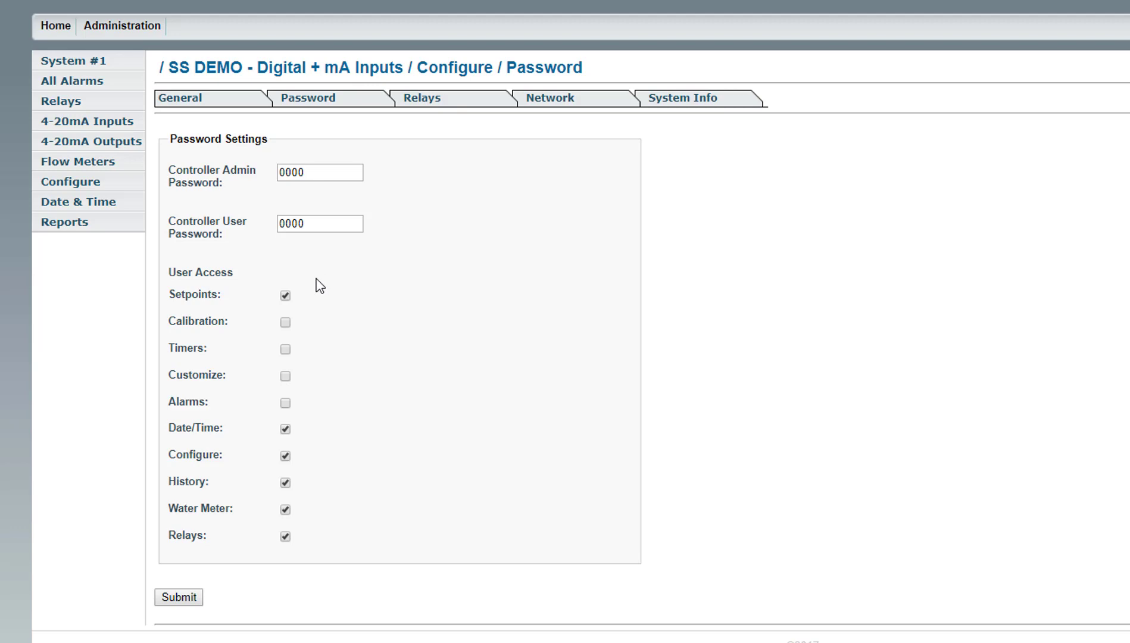
pyautogui.moveTo(311, 223); pyautogui.dragTo(256, 224)
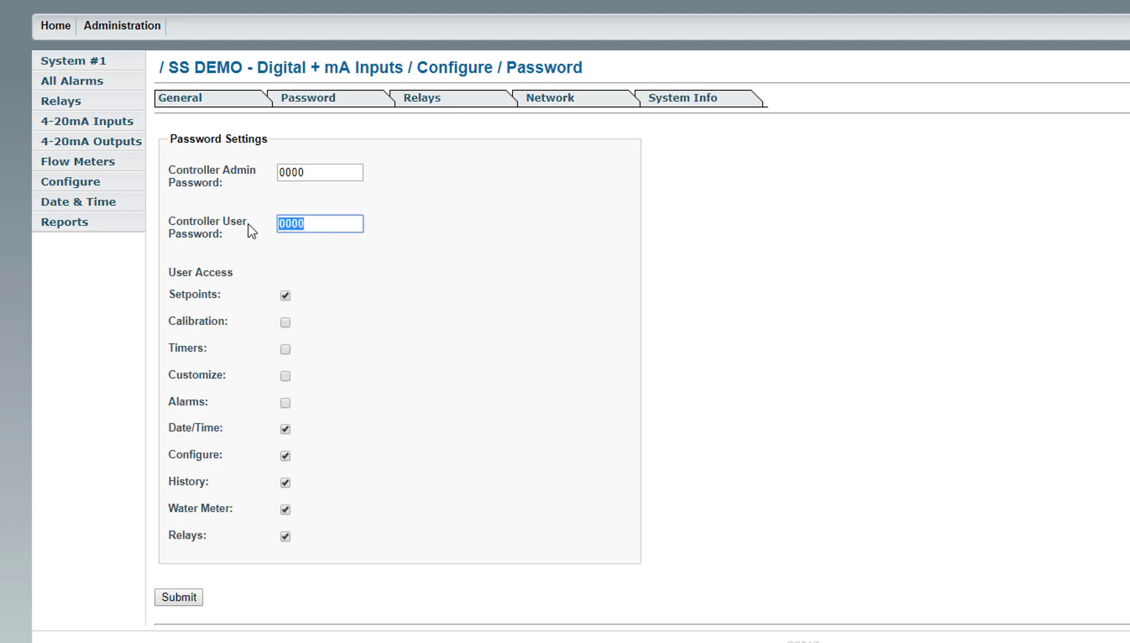
pyautogui.write('1234')
pyautogui.click(284, 350)
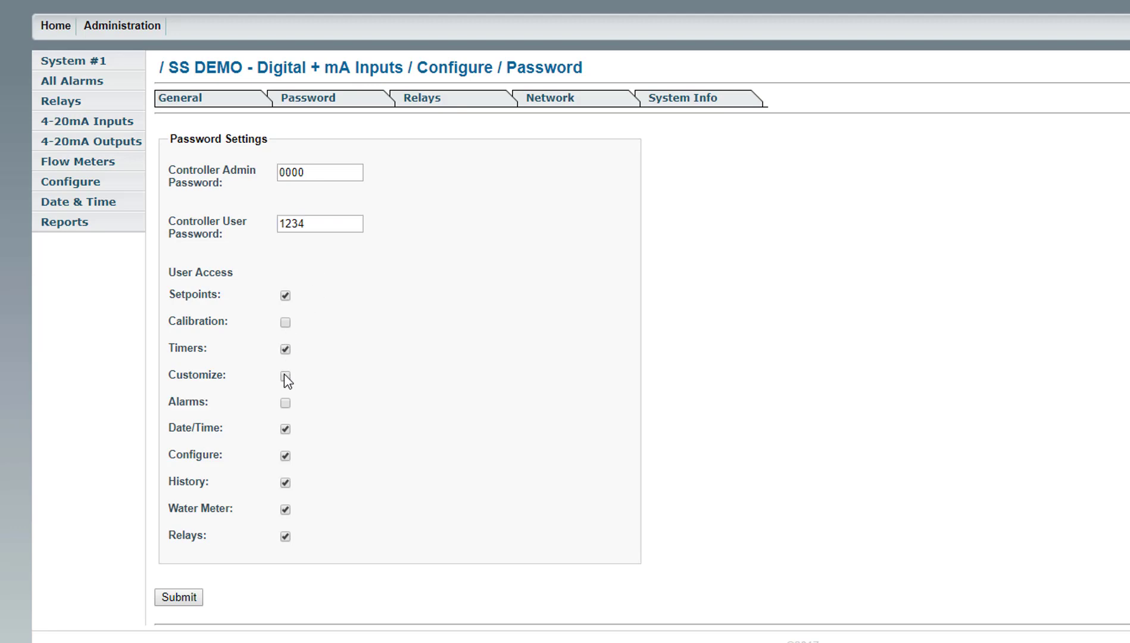
pyautogui.click(286, 404)
pyautogui.click(285, 376)
pyautogui.click(286, 350)
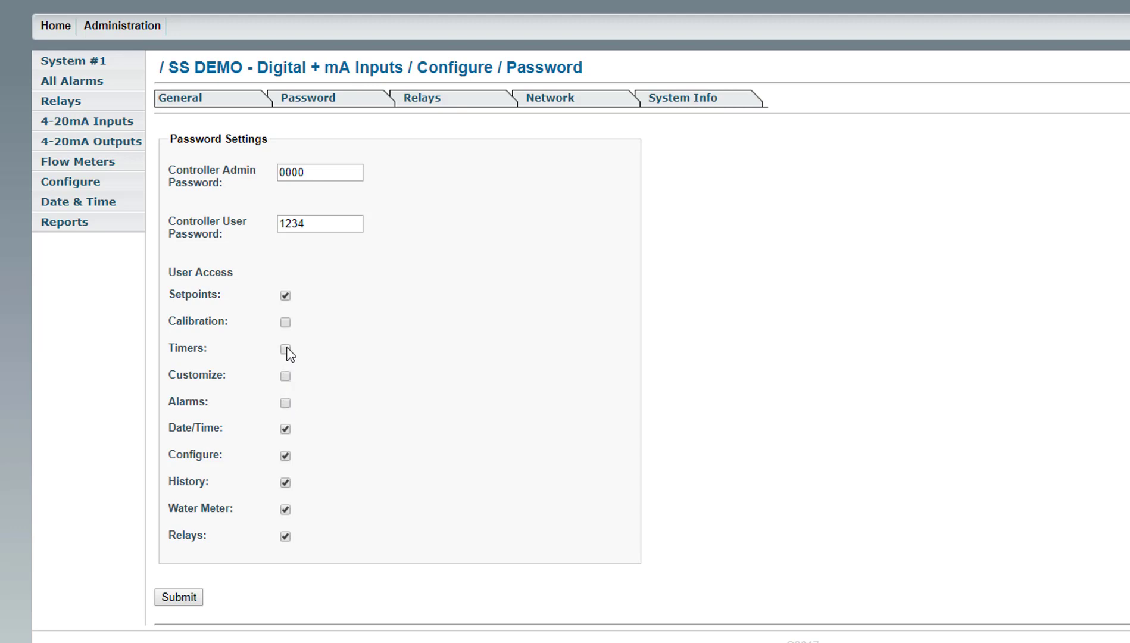
pyautogui.doubleClick(309, 225)
pyautogui.write('0000')
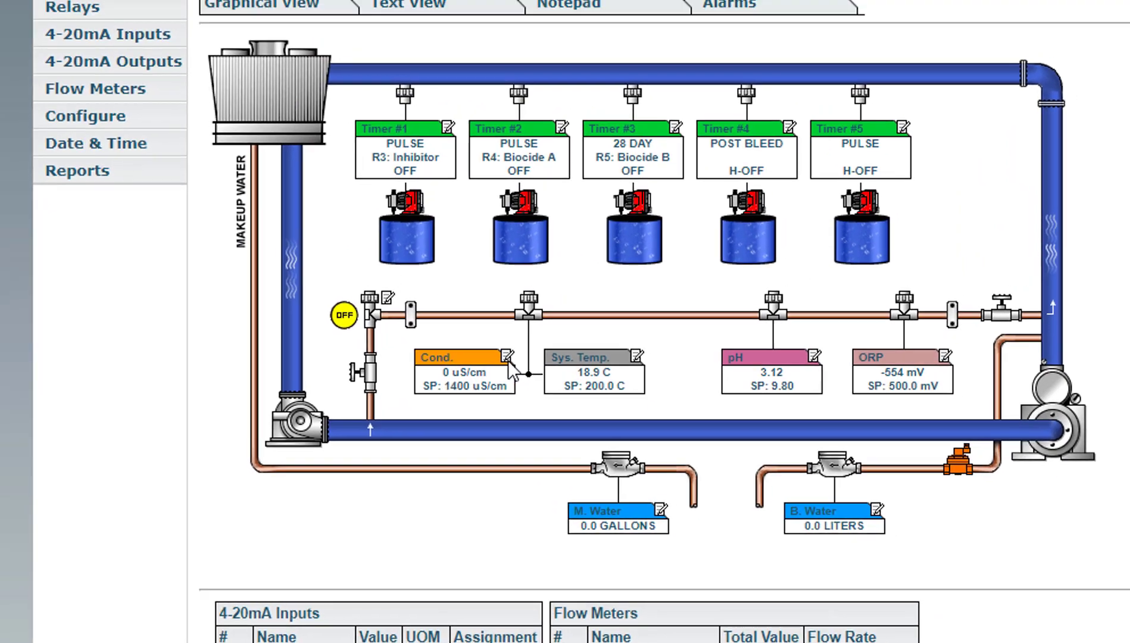
# - Open the tower's Cond. settings and leave the Low Alarm on DISP/REM
pyautogui.click(529, 344)
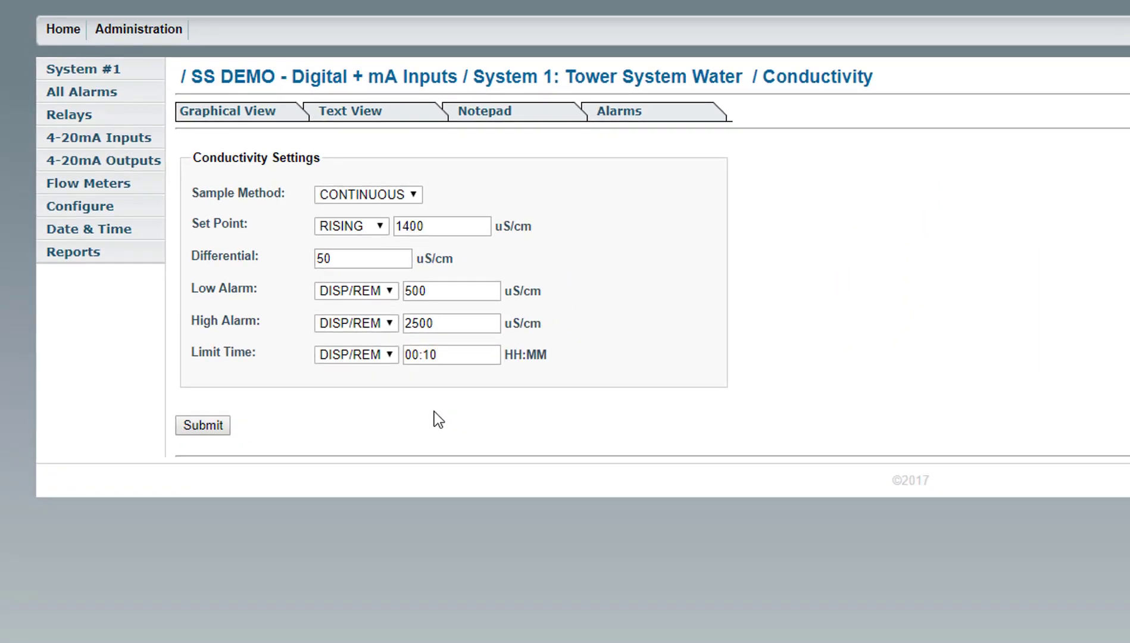
pyautogui.click(384, 293)
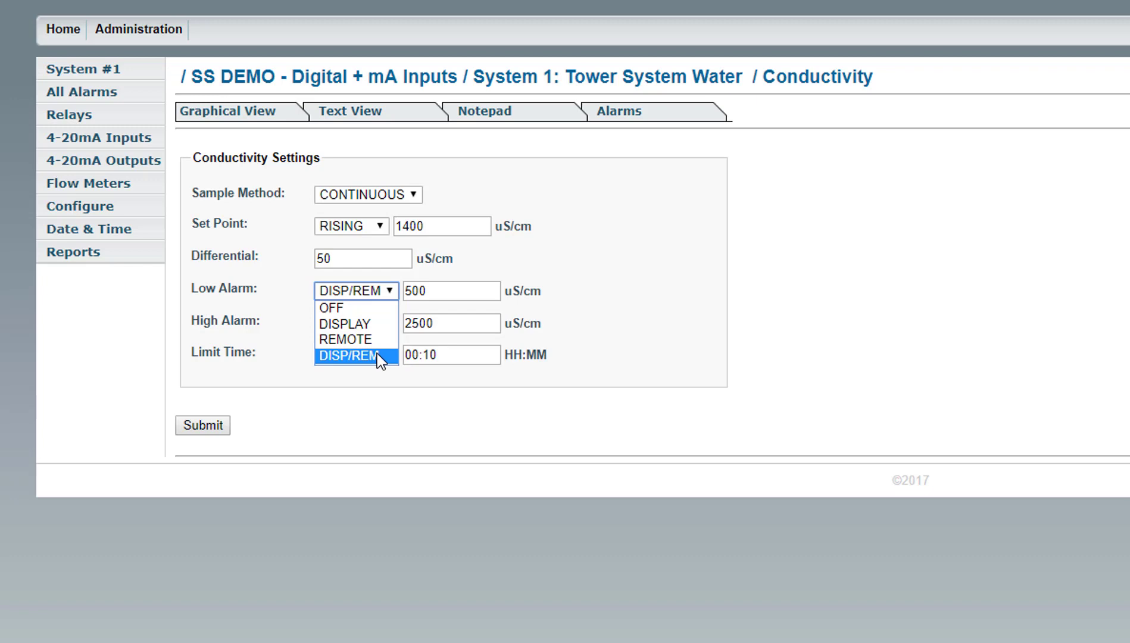
pyautogui.click(377, 354)
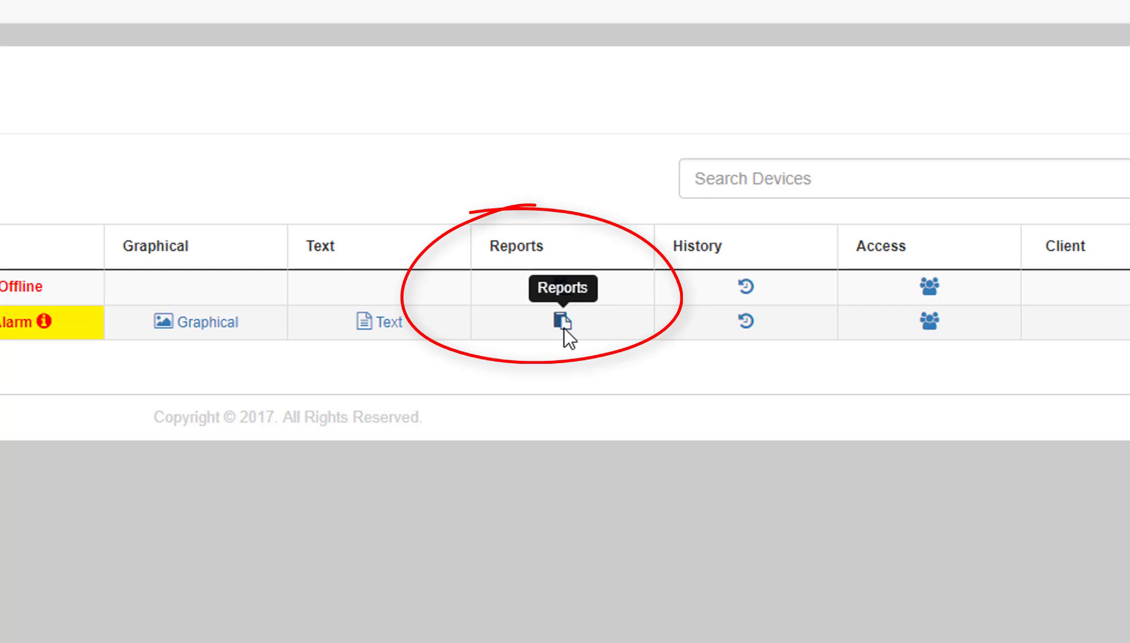
# - Open the Reports view for the SS DEMO - Digital + mA Inputs controller
pyautogui.click(563, 322)
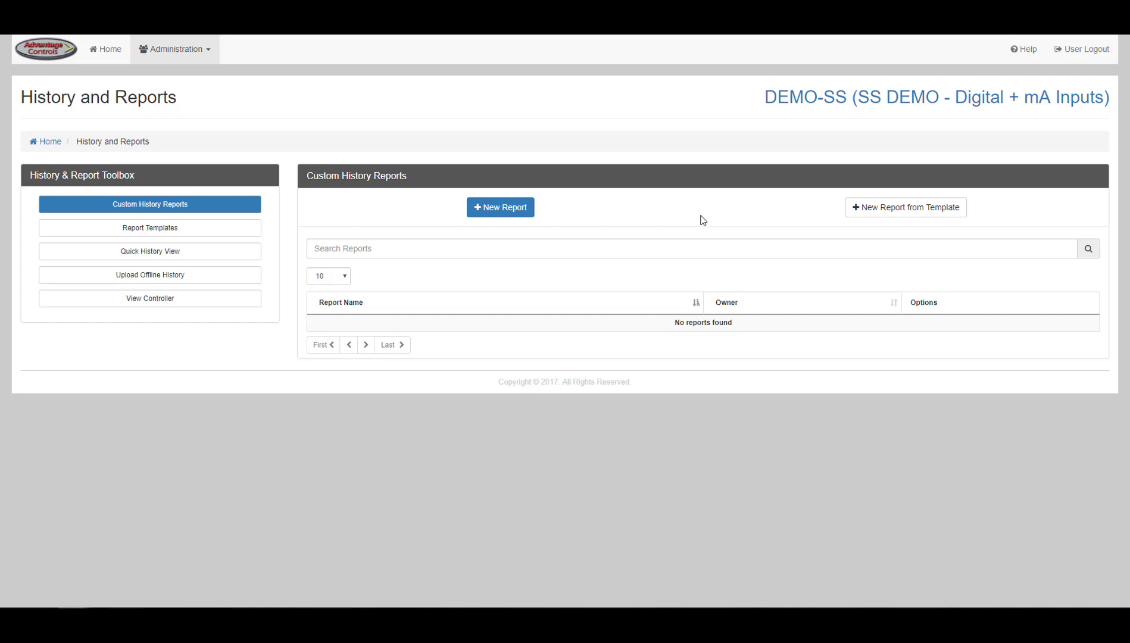
# - Create a + New Report, keeping the name New Report and the User permission level
pyautogui.click(500, 207)
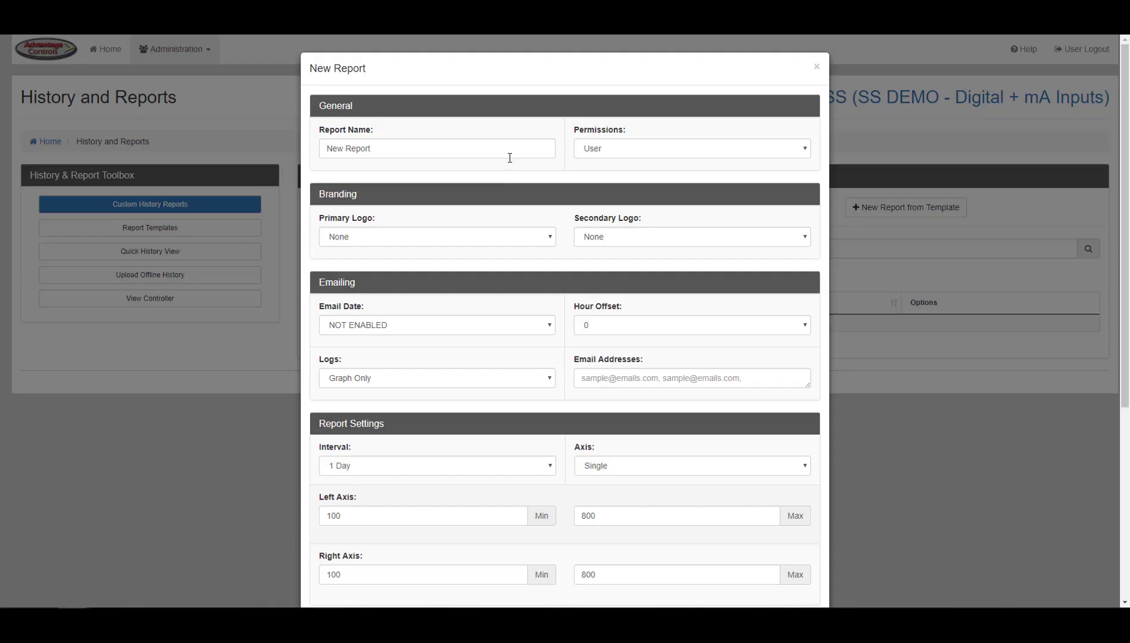
pyautogui.click(509, 153)
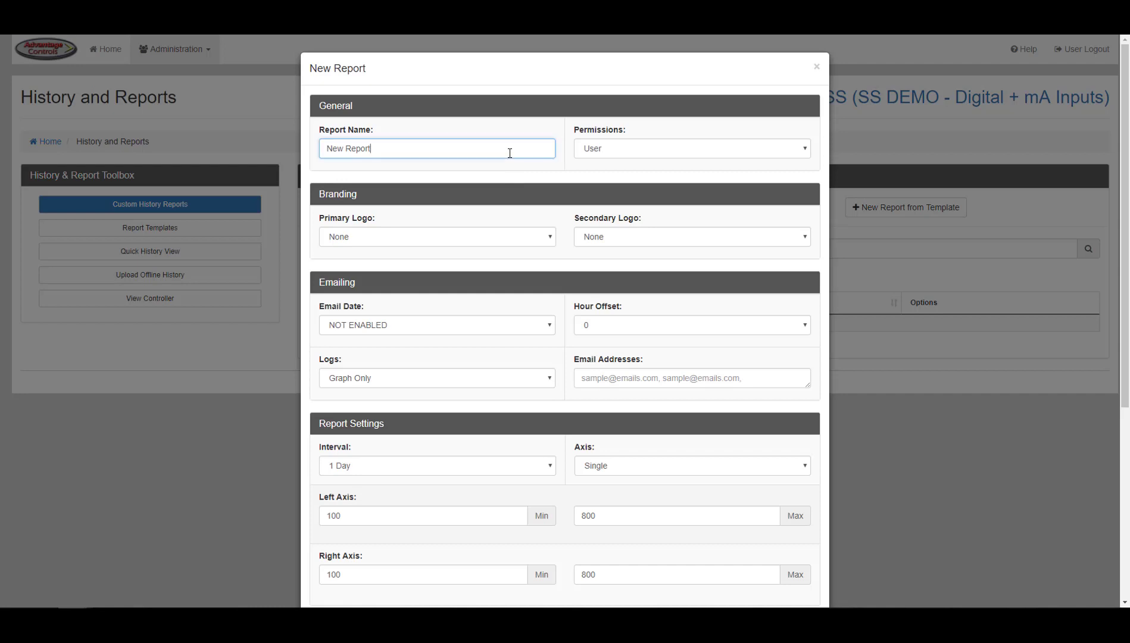
pyautogui.click(594, 152)
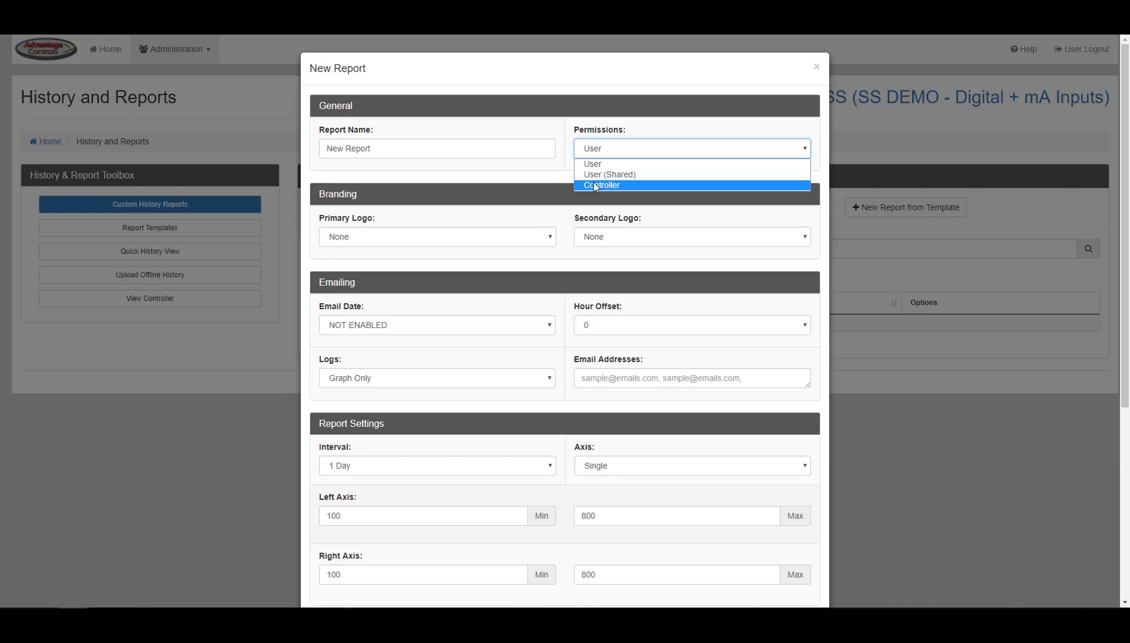
pyautogui.click(564, 177)
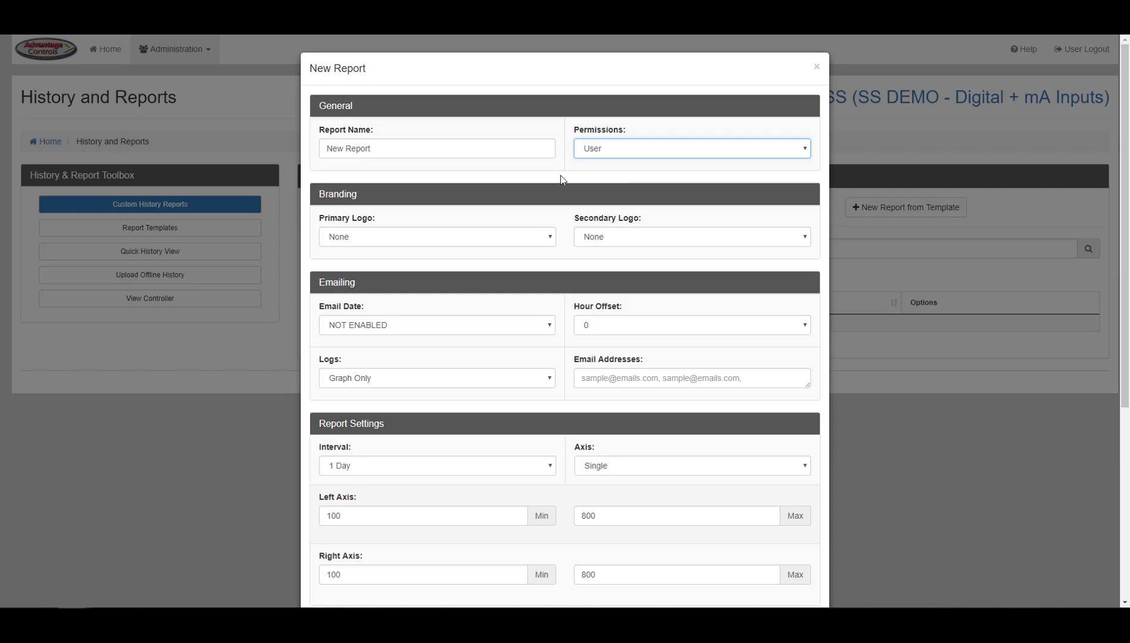
pyautogui.click(551, 237)
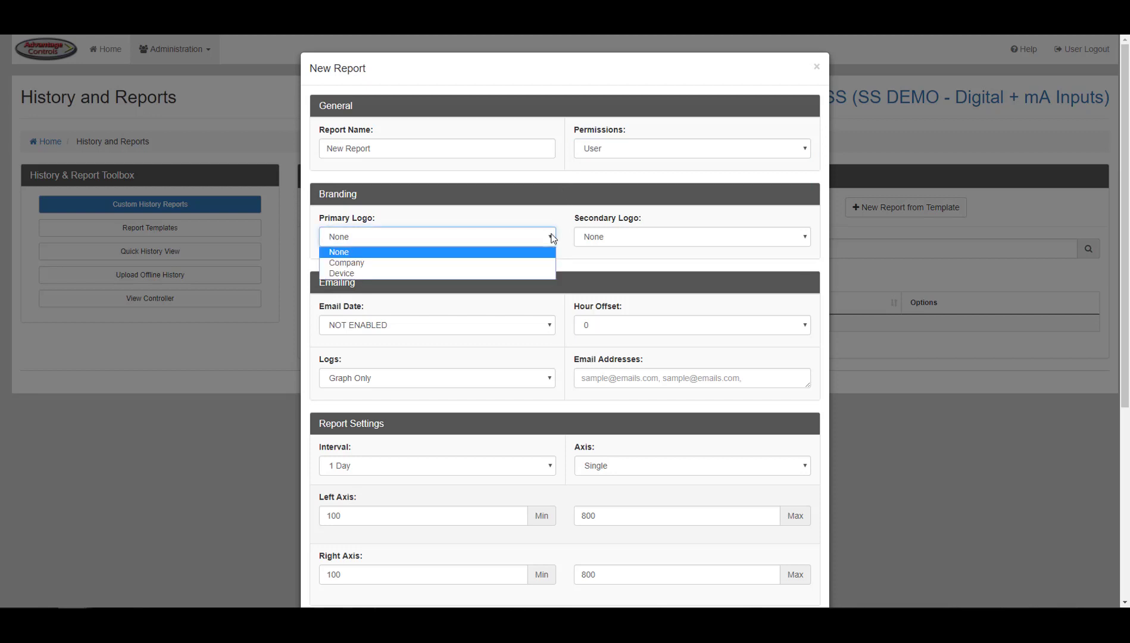
# - Leave both the primary and secondary report logos set to None
pyautogui.click(547, 252)
pyautogui.click(602, 240)
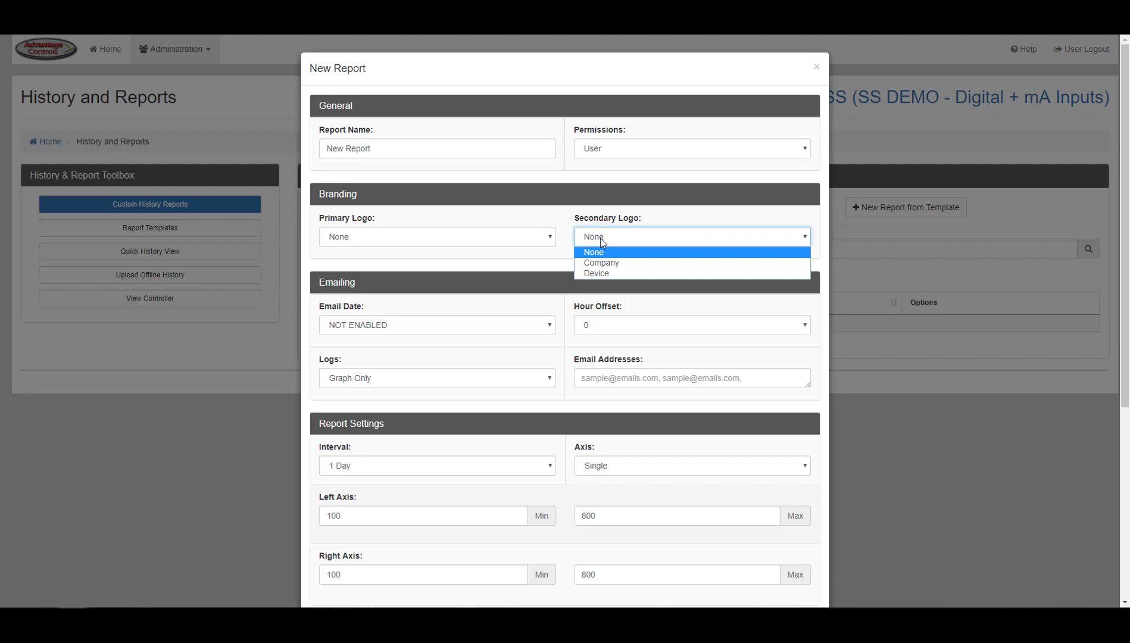
pyautogui.click(601, 240)
# - Set the email date to 2017-08-16 and hour offset to 8, keeping Graph Only logs
pyautogui.scroll(-3, 566, 251)
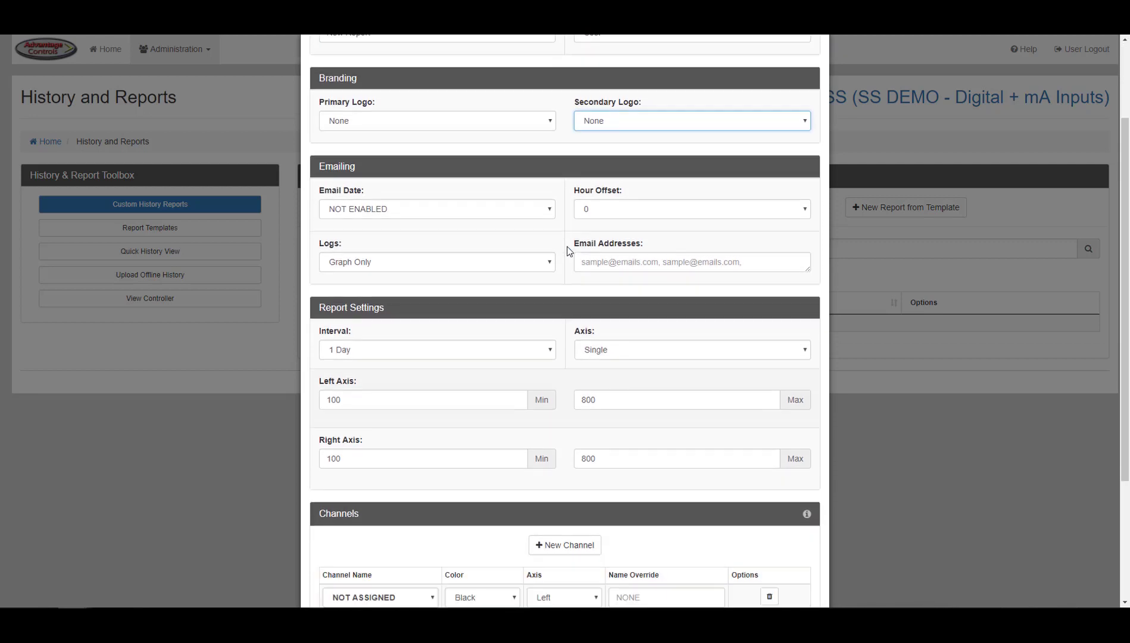
pyautogui.click(546, 155)
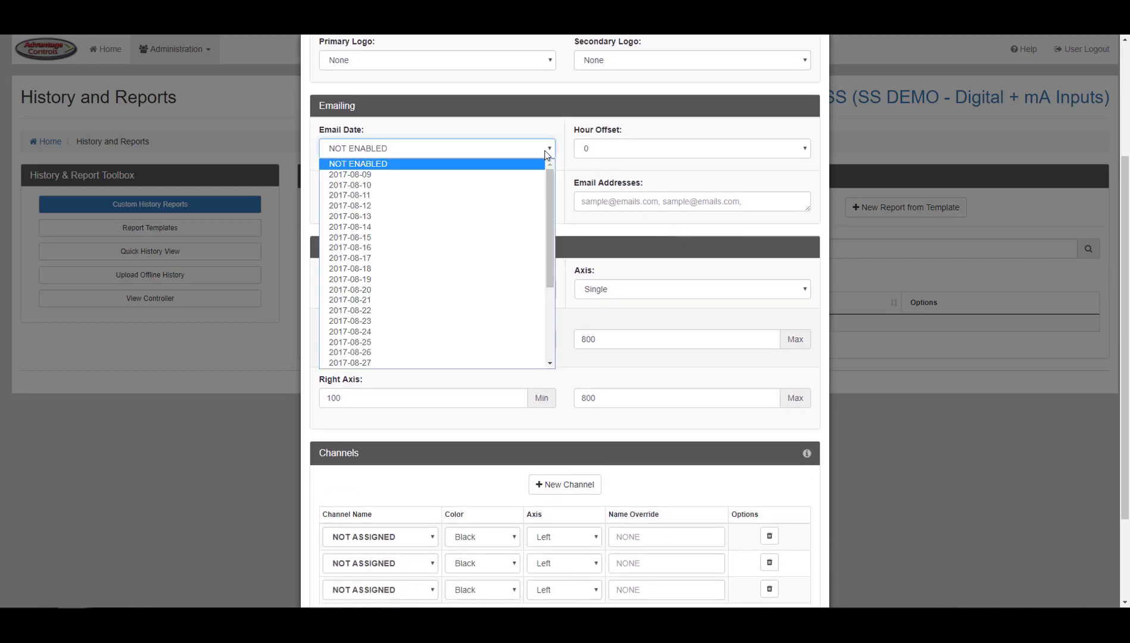
pyautogui.click(350, 247)
pyautogui.click(606, 154)
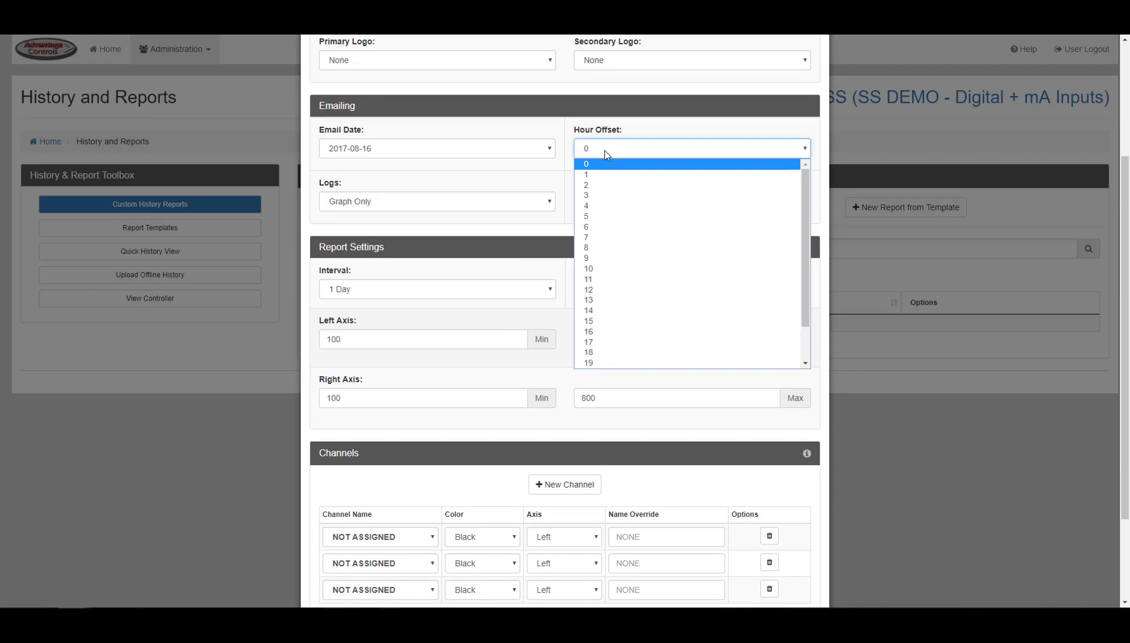
pyautogui.click(598, 248)
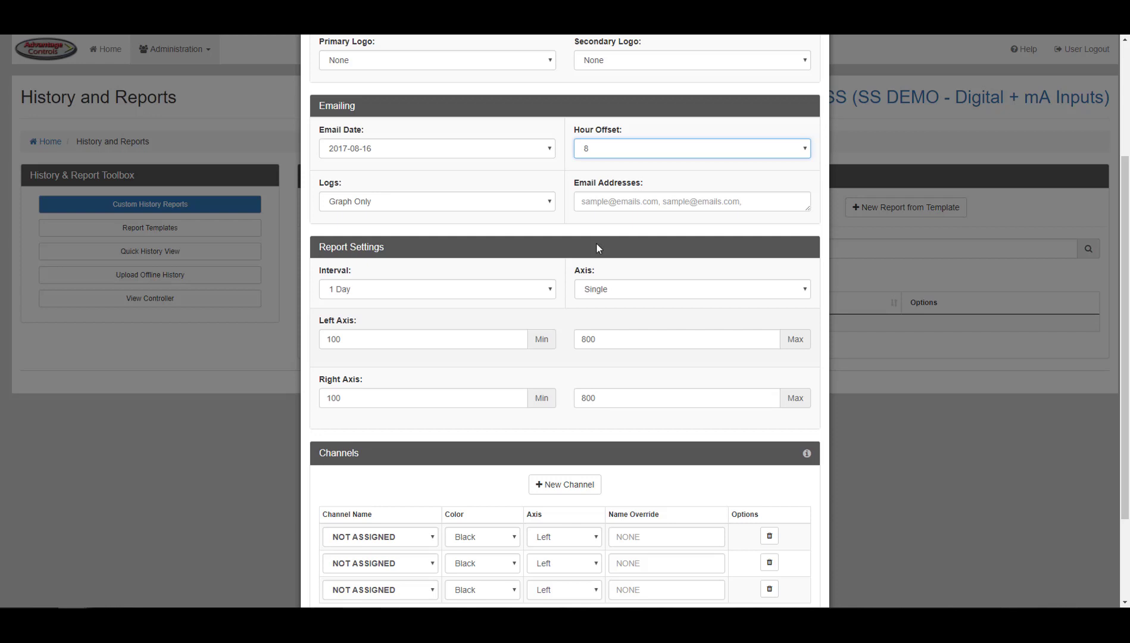
pyautogui.click(535, 207)
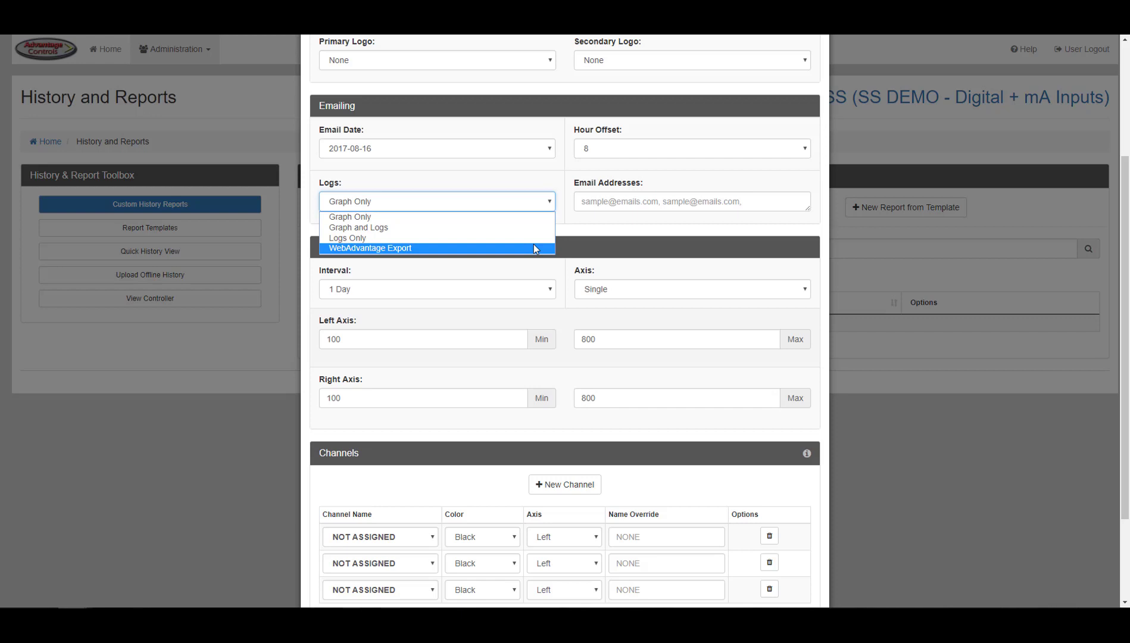
pyautogui.click(569, 230)
pyautogui.click(612, 202)
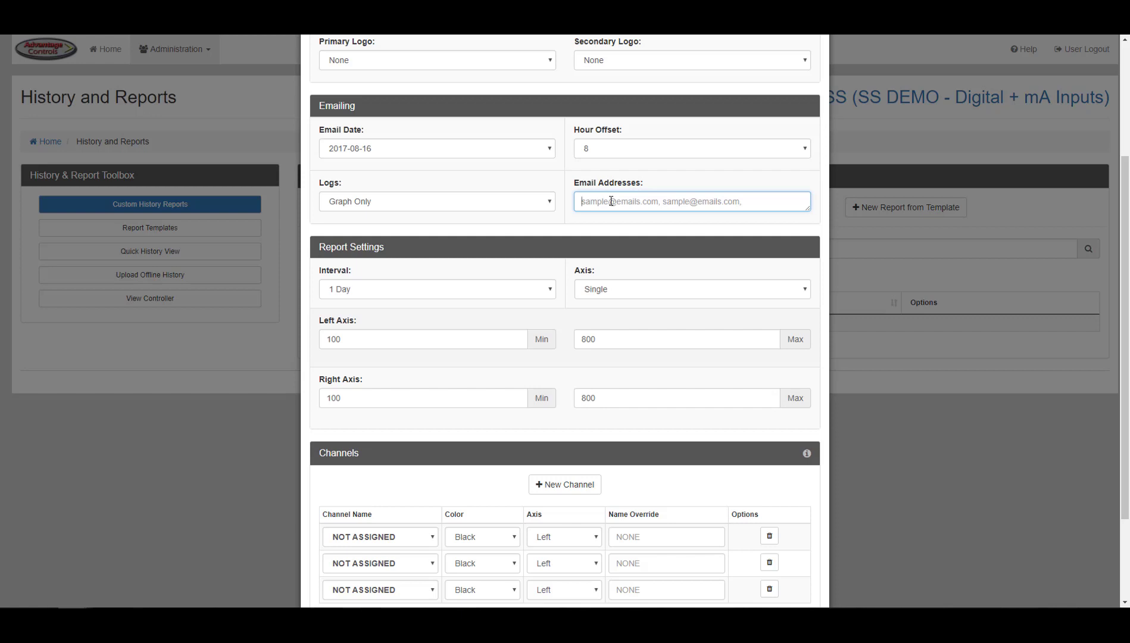
# - Set the report interval to 7 Days and keep a Single axis
pyautogui.click(538, 292)
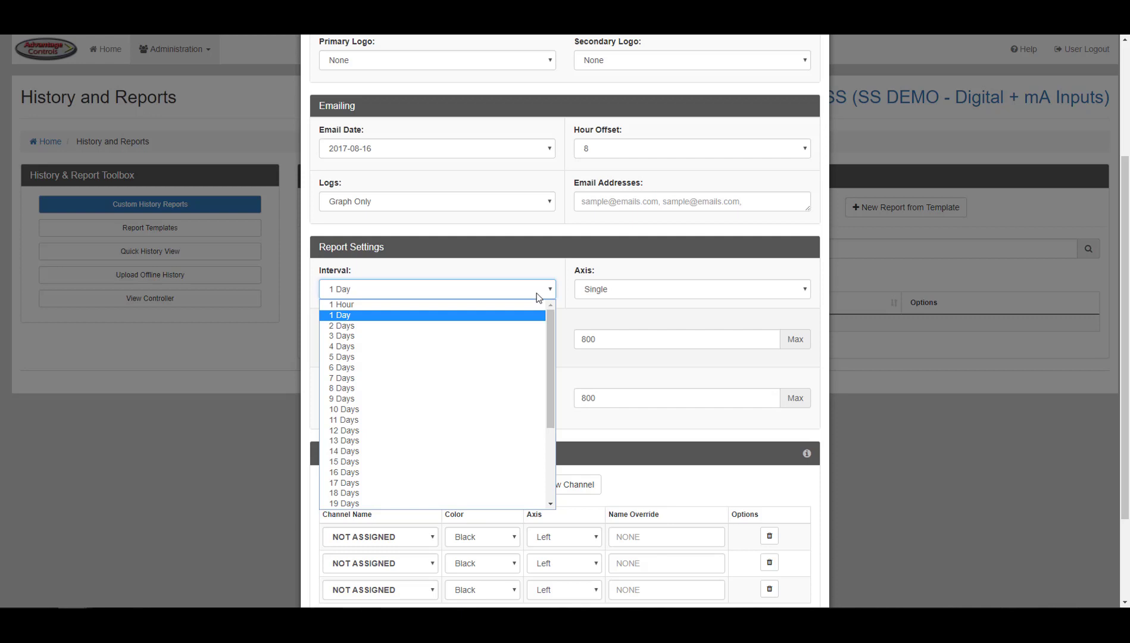
pyautogui.click(516, 378)
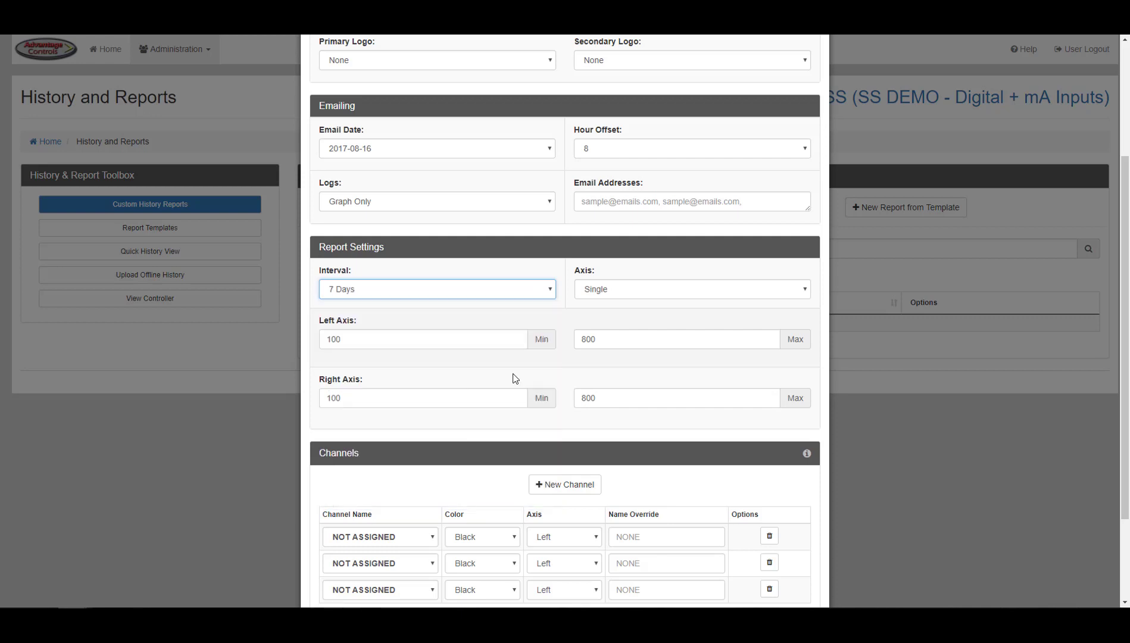
pyautogui.click(602, 294)
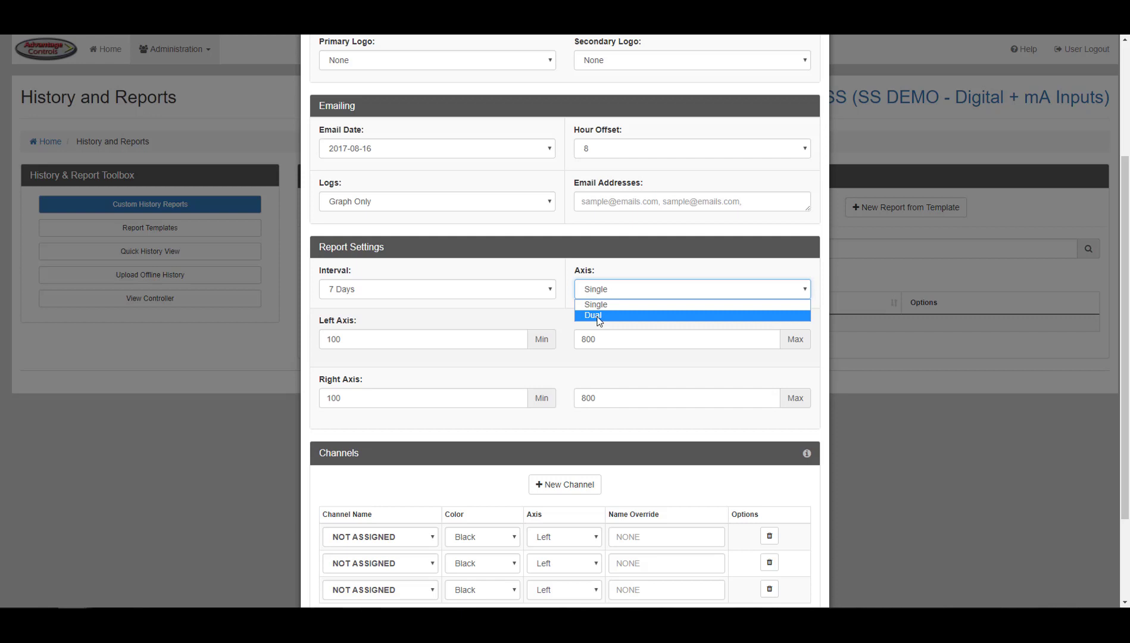
pyautogui.click(562, 313)
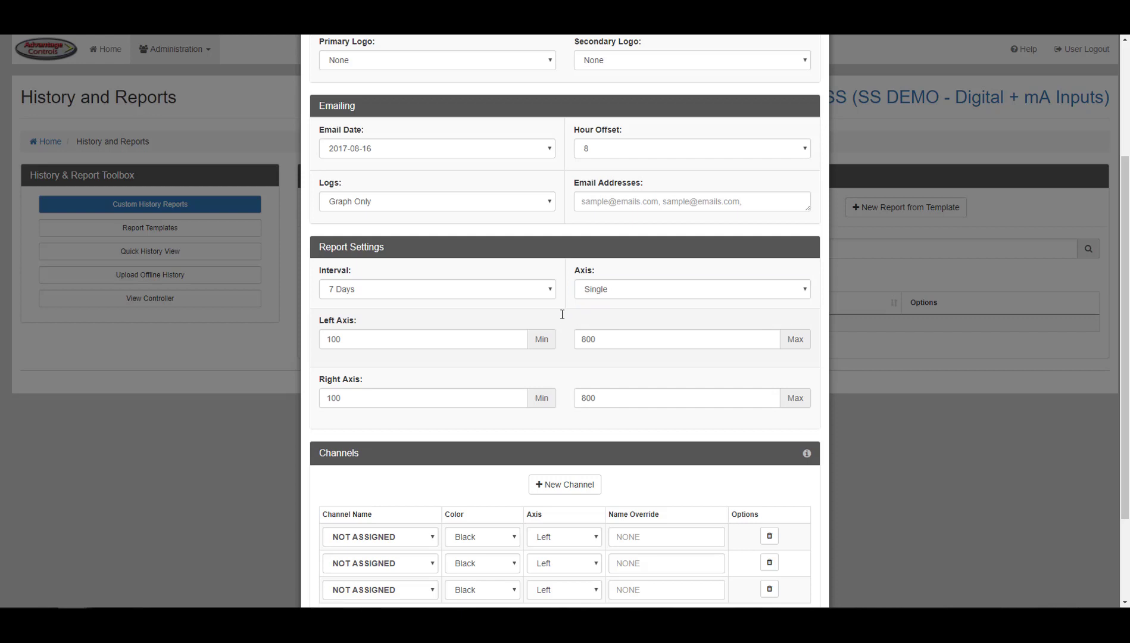
# - Check the left and right axis ranges, minimum 100 and maximum 800
pyautogui.scroll(-2, 1124, 220)
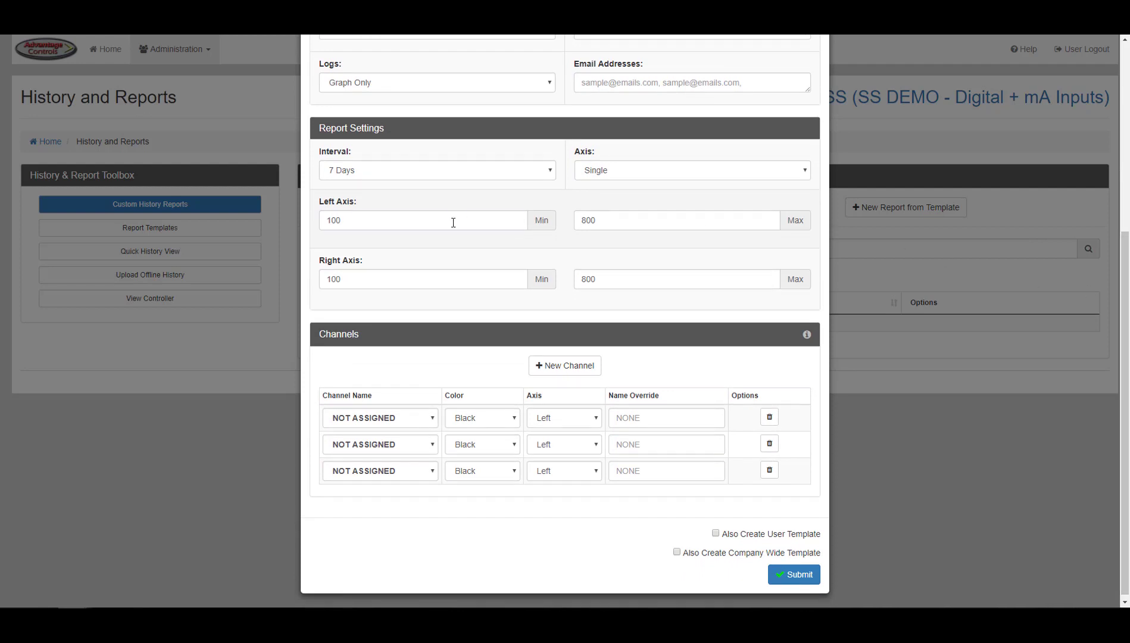
pyautogui.click(453, 222)
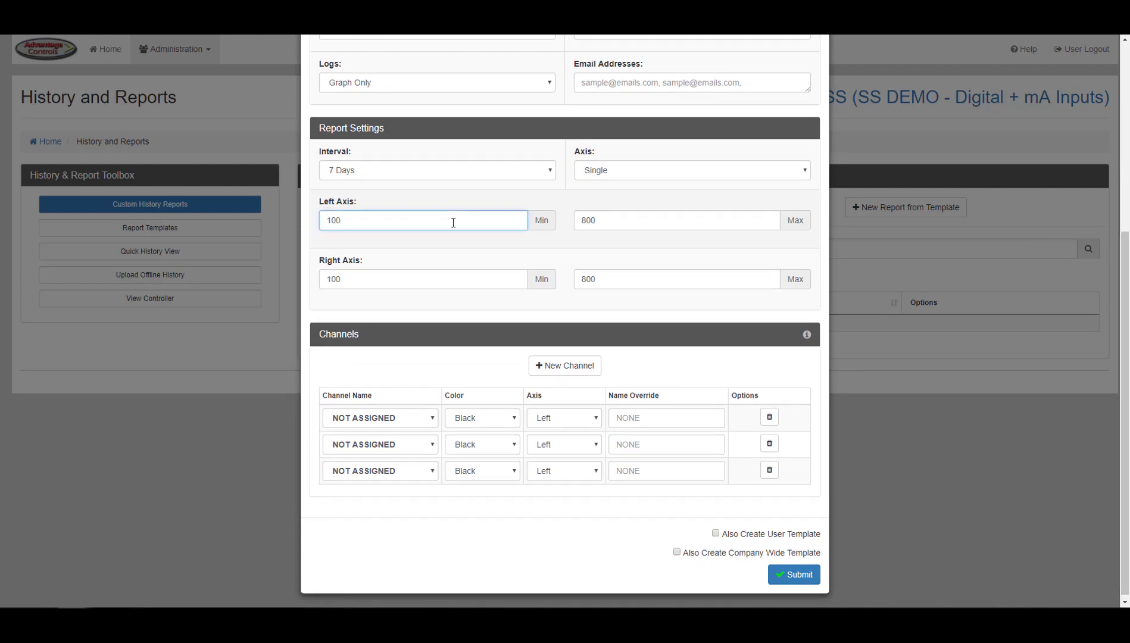
pyautogui.click(519, 279)
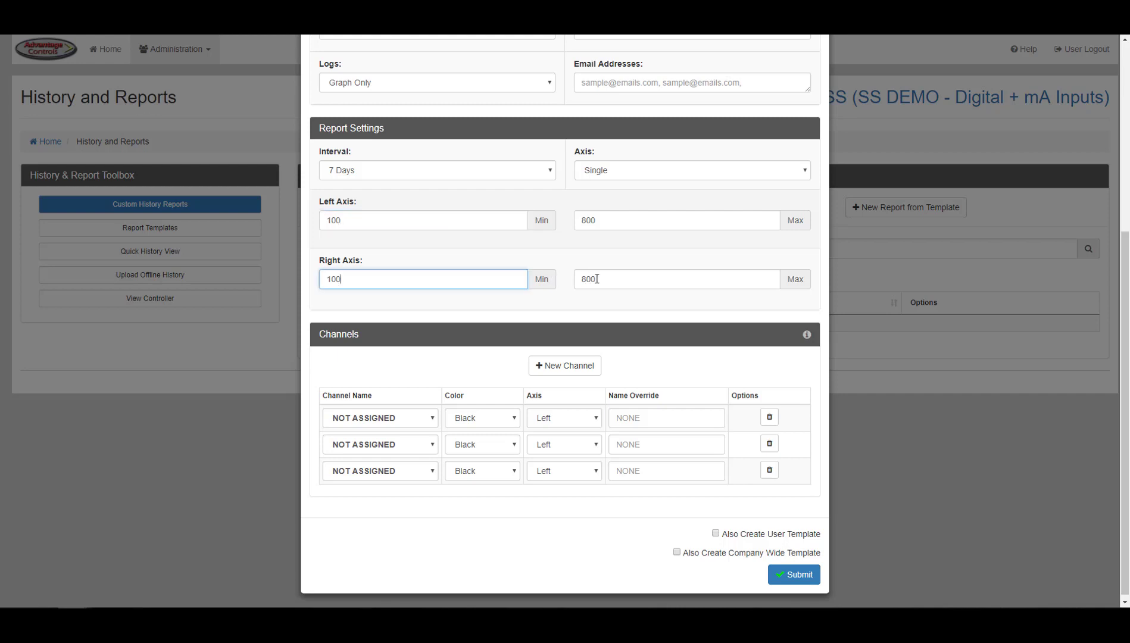
pyautogui.click(617, 278)
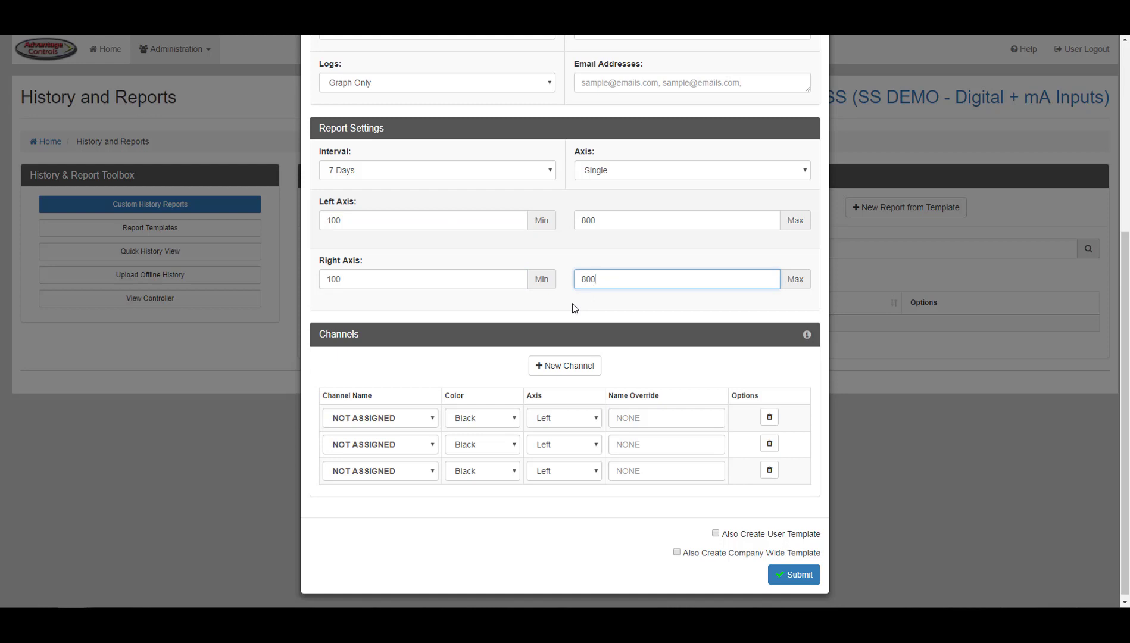
# - Set the first channel to SYS1 Conductivity with the display name 'Cond'
pyautogui.click(423, 423)
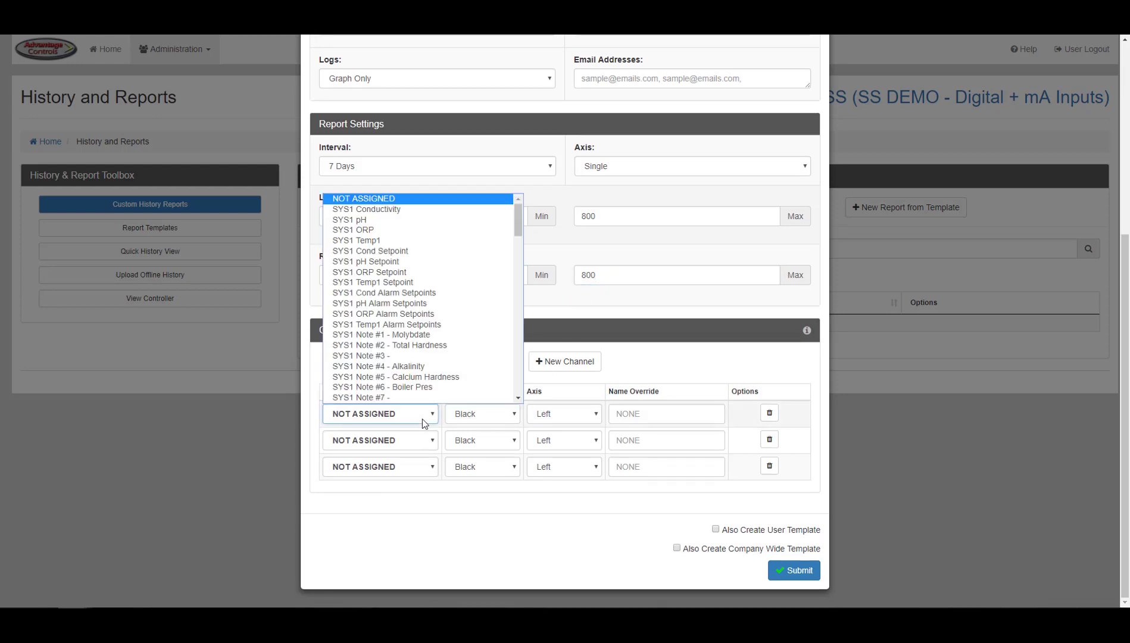
pyautogui.click(434, 213)
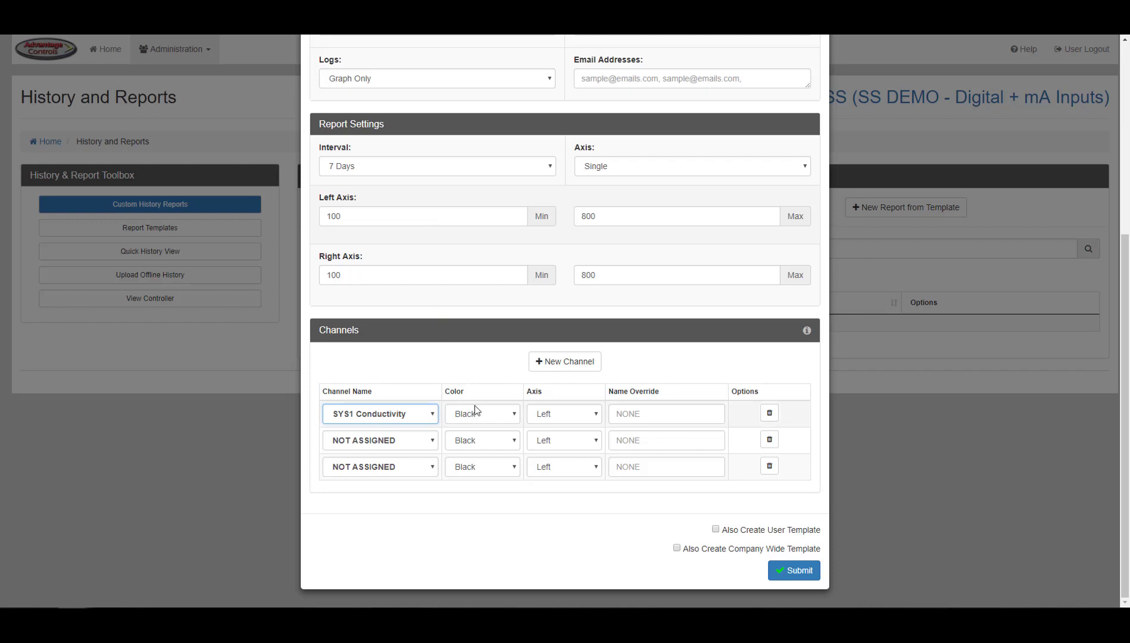
pyautogui.click(636, 419)
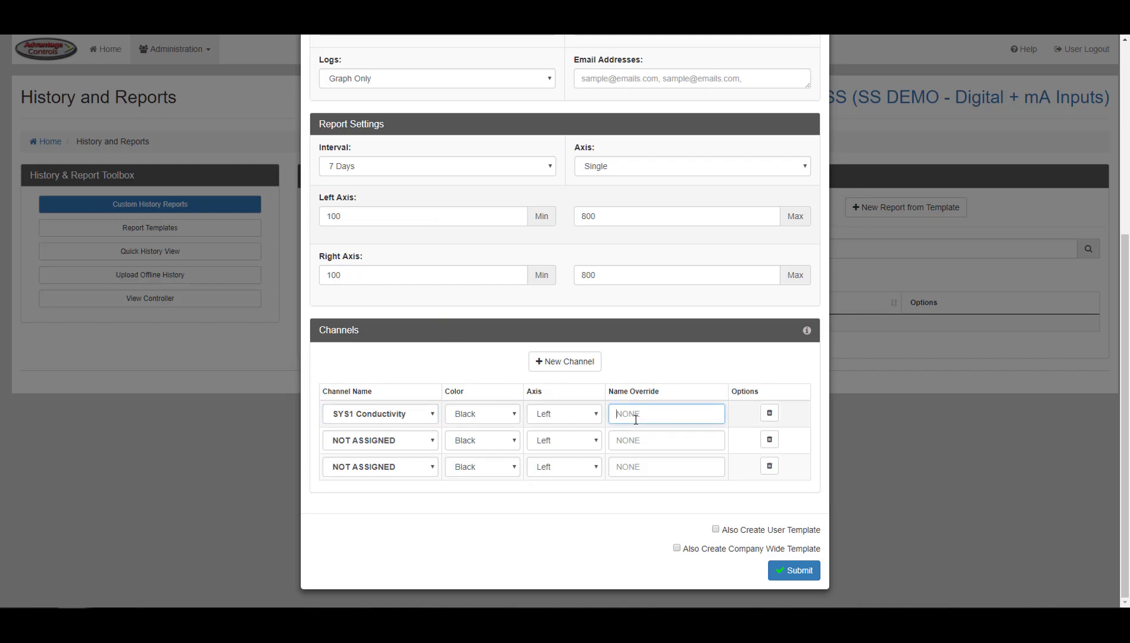
pyautogui.write('Cond')
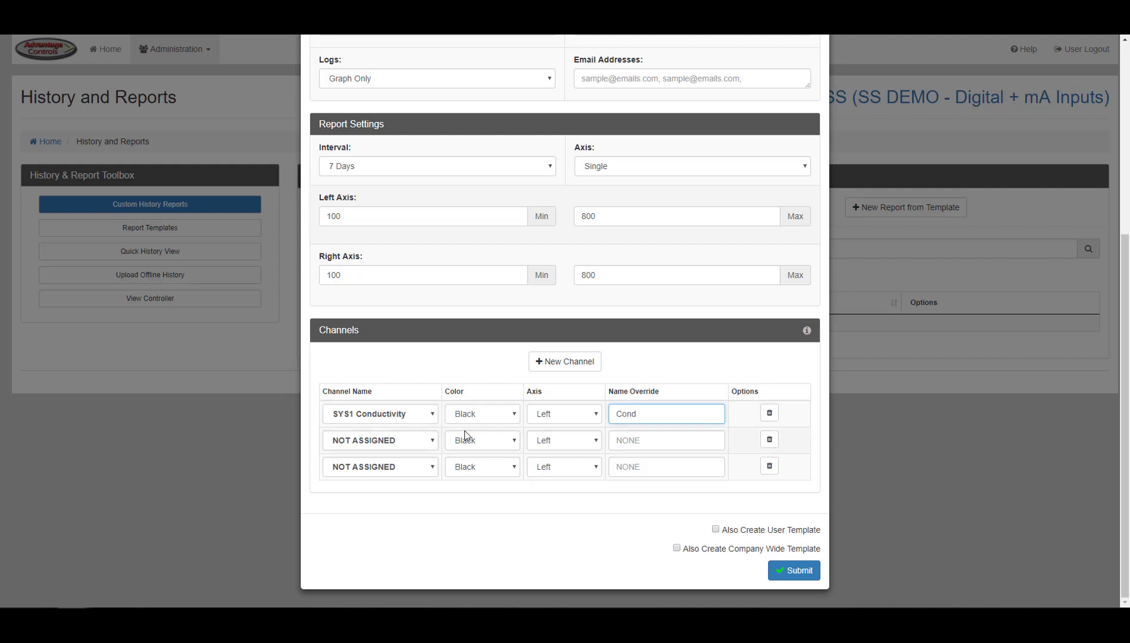
# - Set the second channel to SYS1 pH, plotted in Red on the right axis, named 'pH'
pyautogui.click(433, 442)
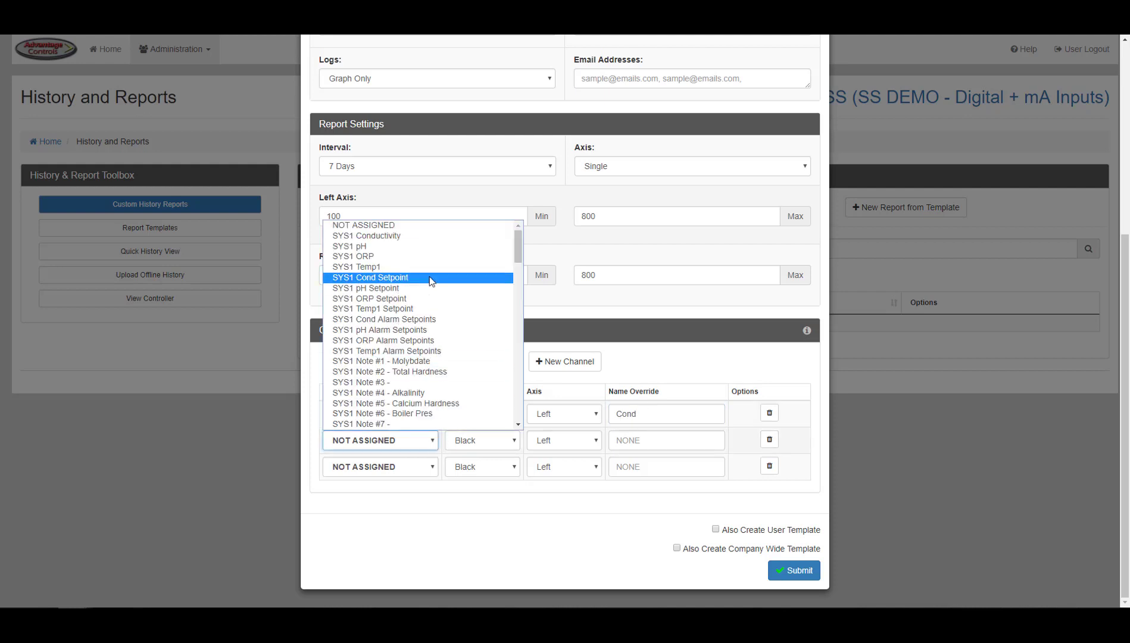
pyautogui.click(427, 246)
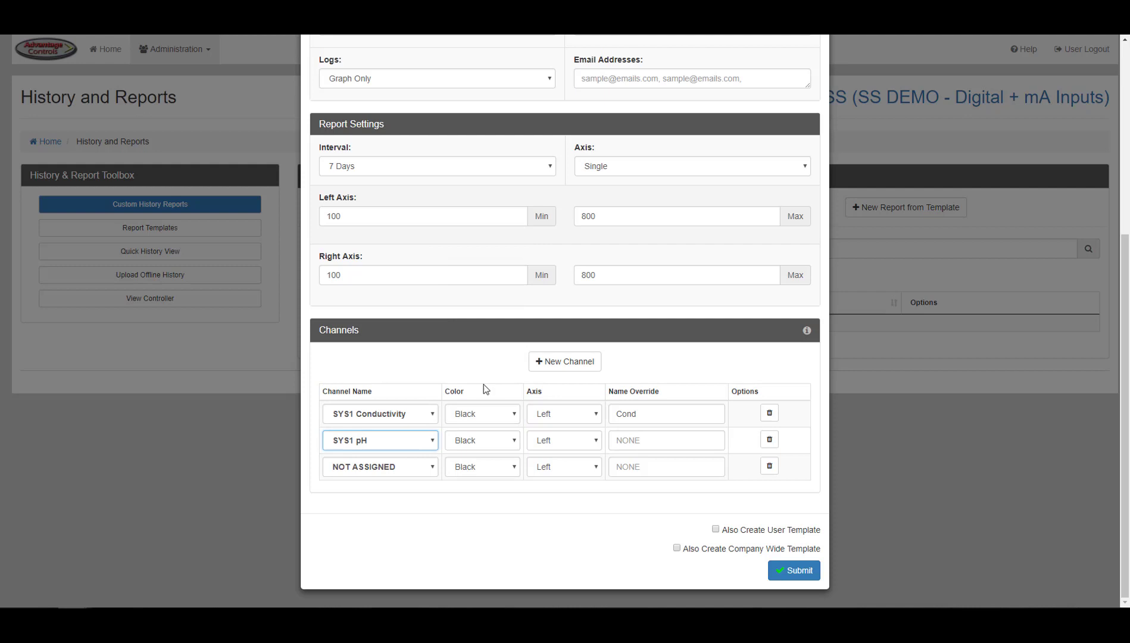
pyautogui.click(496, 440)
pyautogui.click(491, 530)
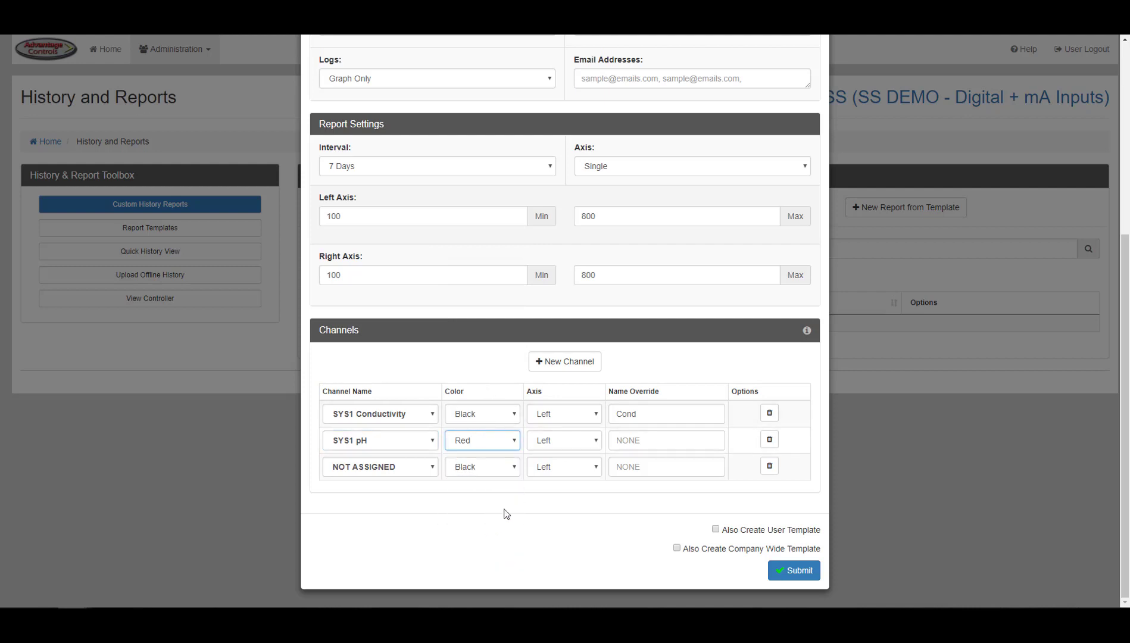
pyautogui.click(588, 444)
pyautogui.click(585, 467)
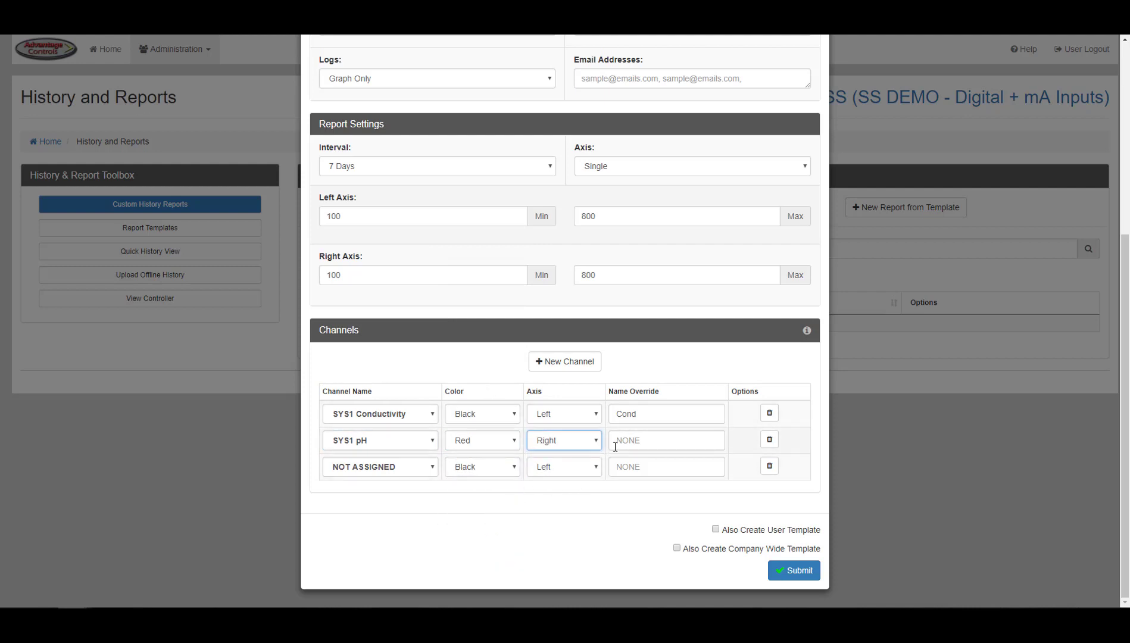
pyautogui.click(639, 440)
pyautogui.write('pH')
# - Delete the unused third channel row, add a new channel, and enable saving as a template
pyautogui.click(771, 469)
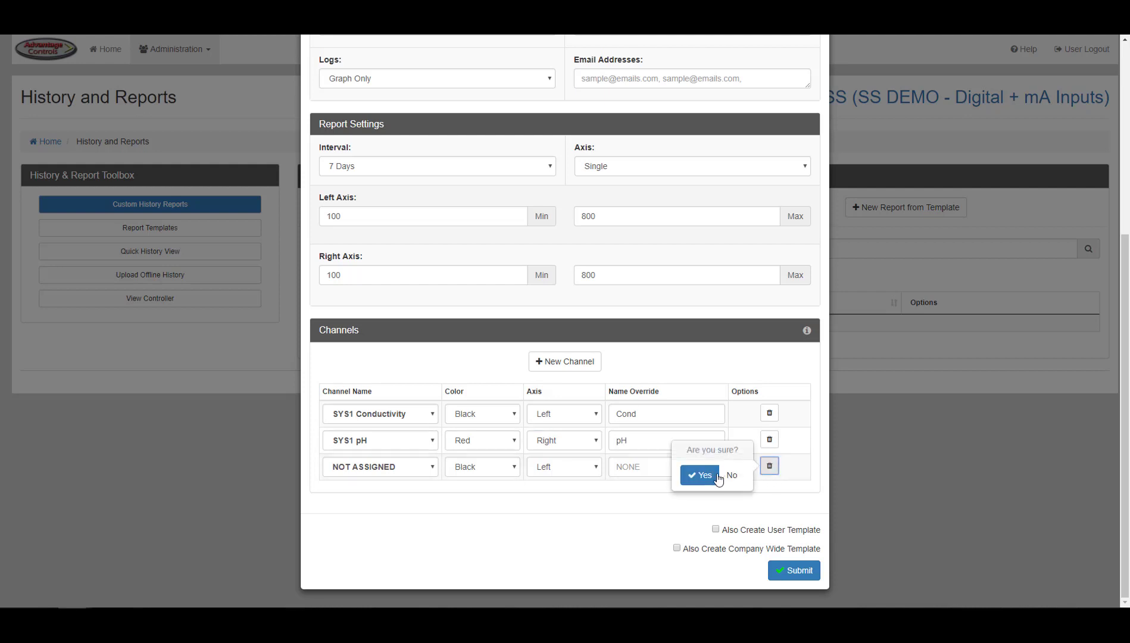
pyautogui.click(700, 475)
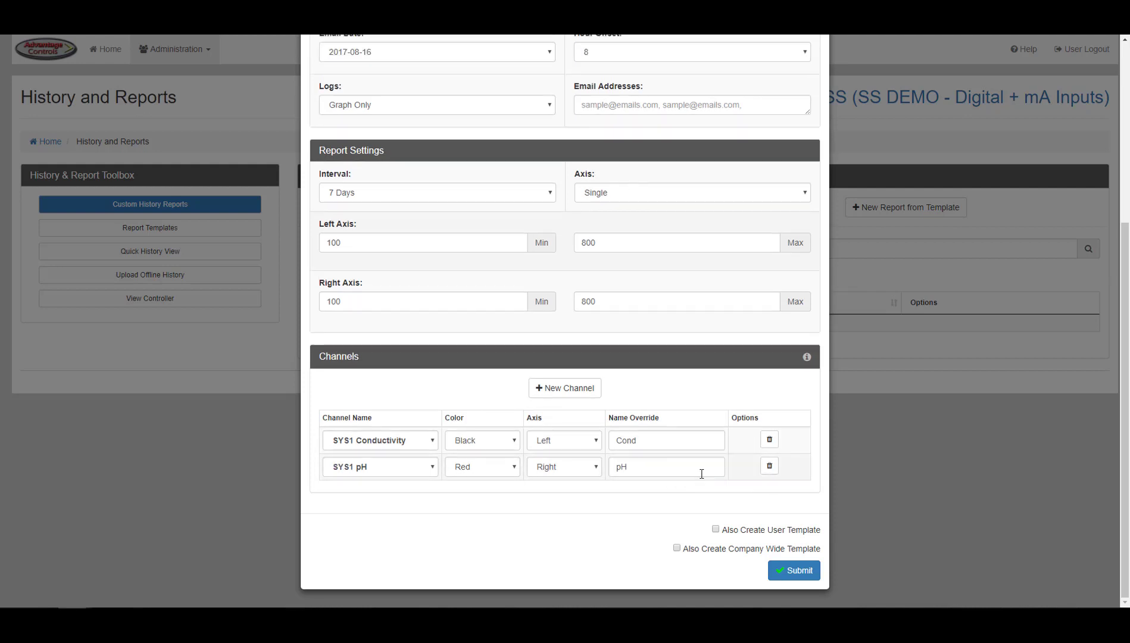
pyautogui.click(582, 388)
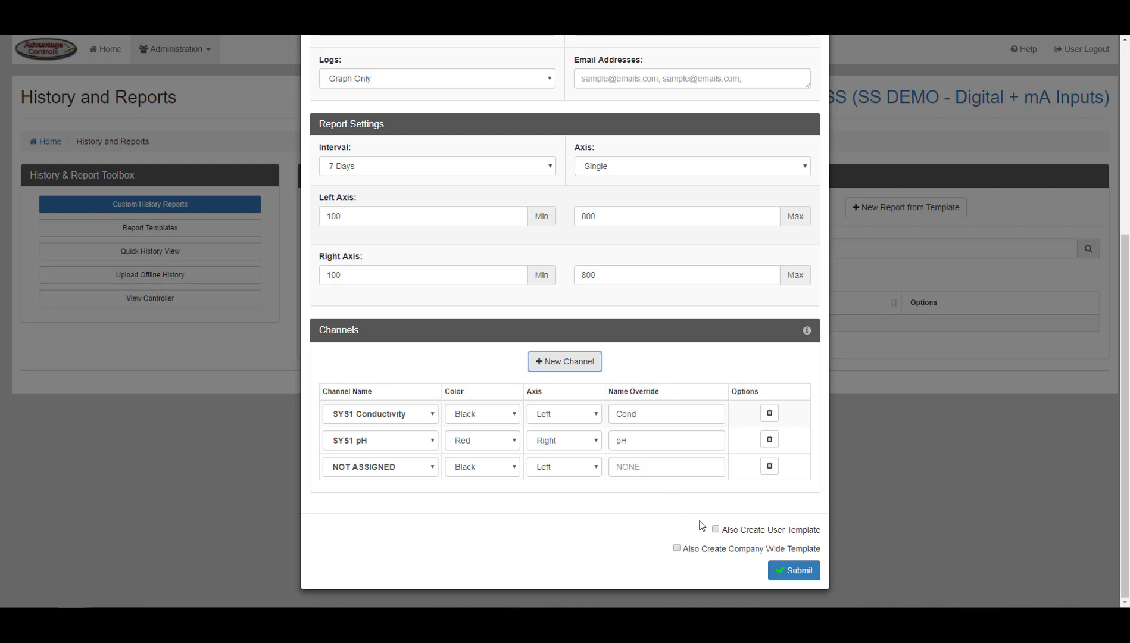
pyautogui.click(715, 530)
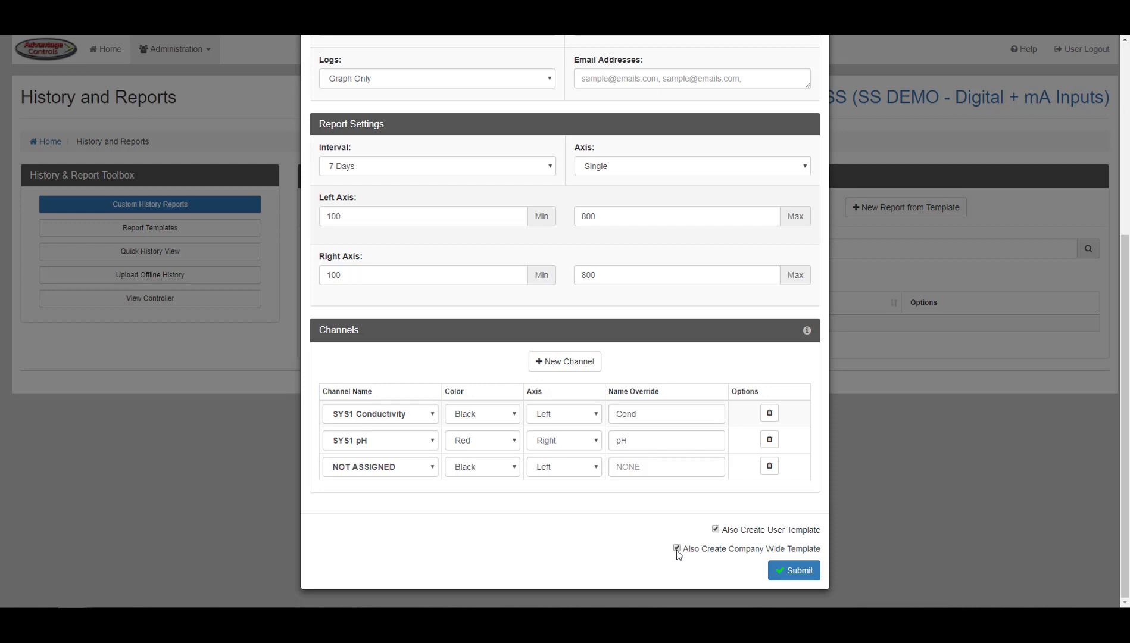
# - Start a new report from the 'company wide' Company Wide Template, then go to Quick History View
pyautogui.press('Escape')
pyautogui.click(894, 210)
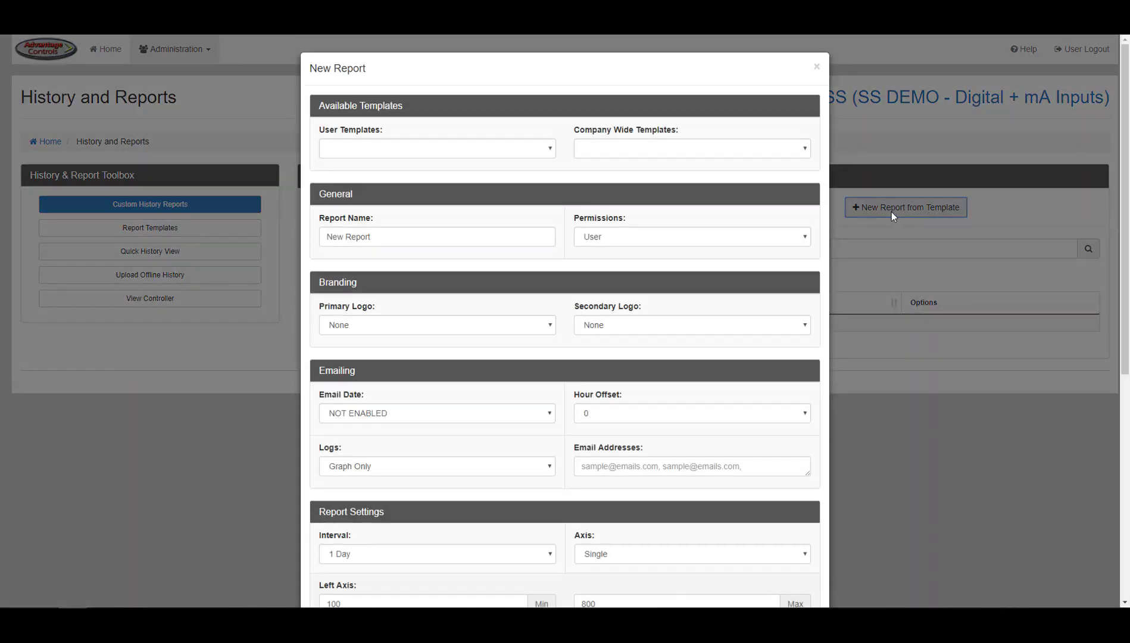
pyautogui.click(522, 148)
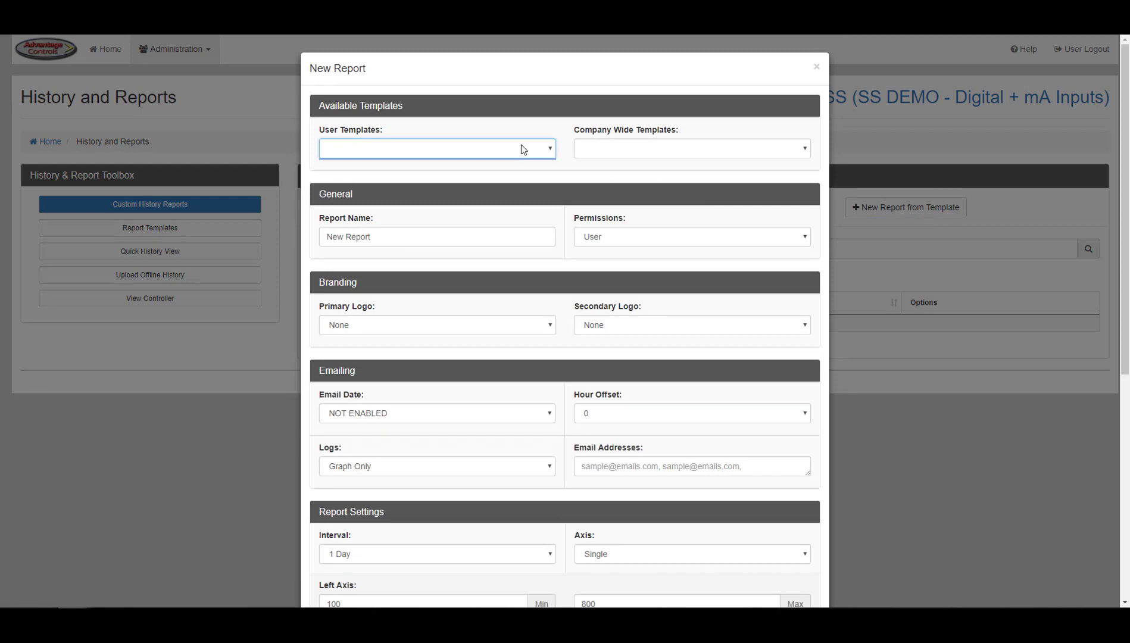
pyautogui.click(595, 156)
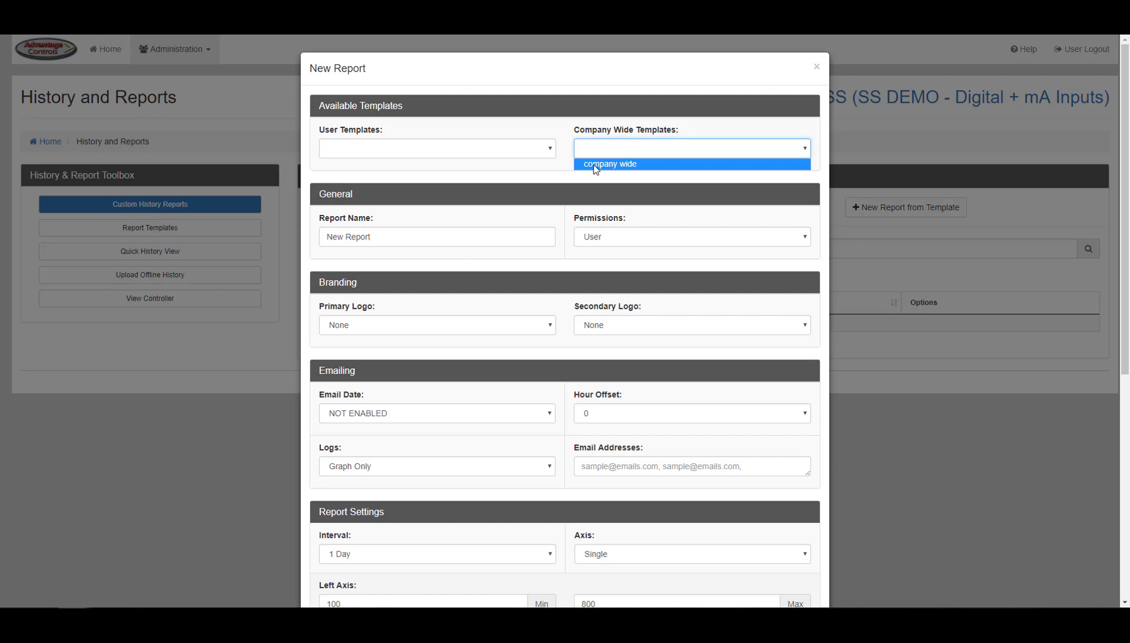
pyautogui.click(595, 164)
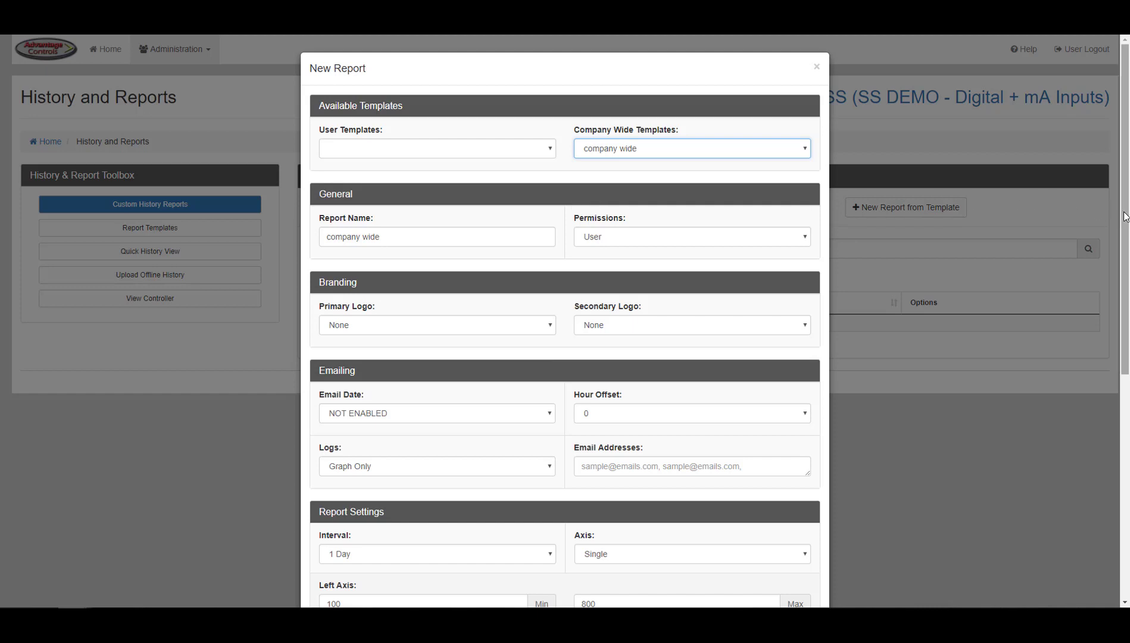
pyautogui.moveTo(1118, 223); pyautogui.dragTo(1107, 360)
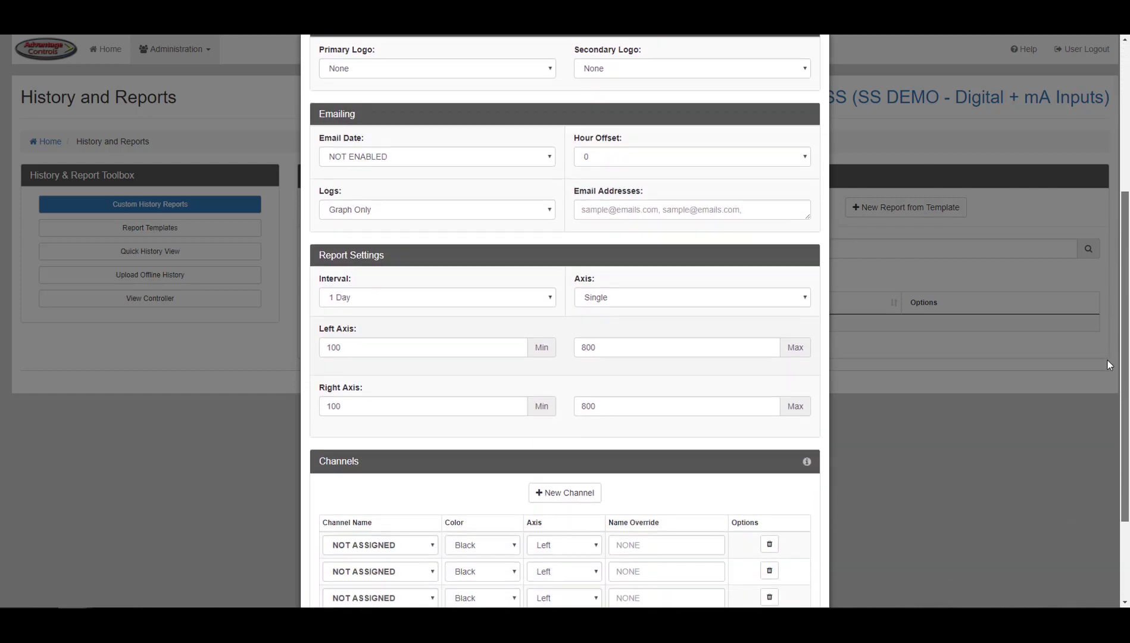
pyautogui.click(237, 256)
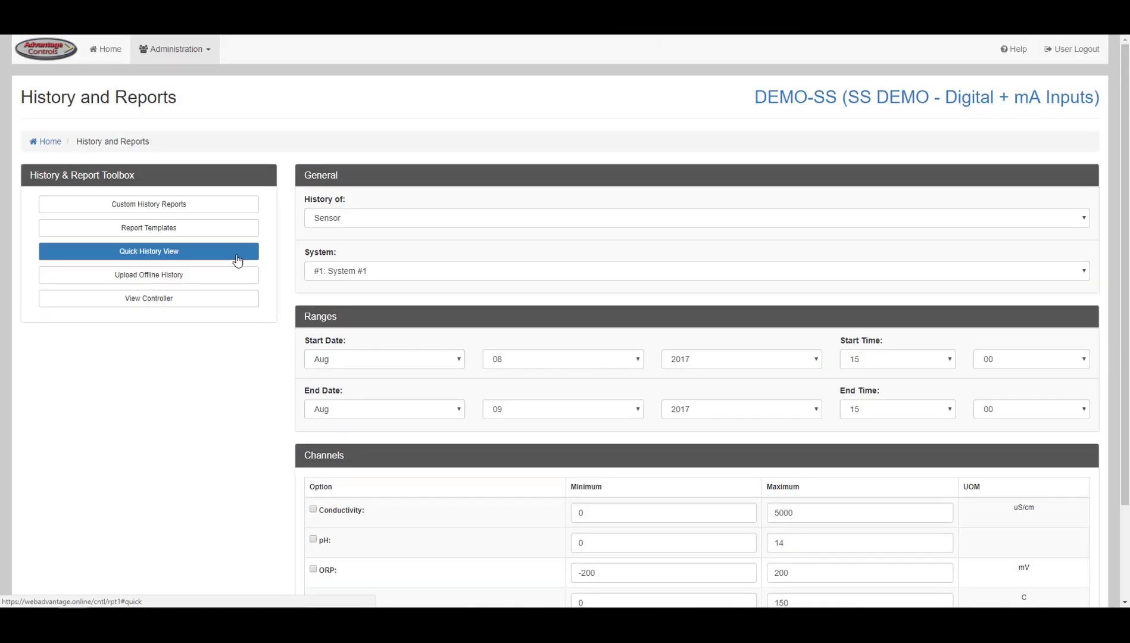
# - Keep Quick History on Sensor readings for System #1, then go to Upload Offline History
pyautogui.click(369, 220)
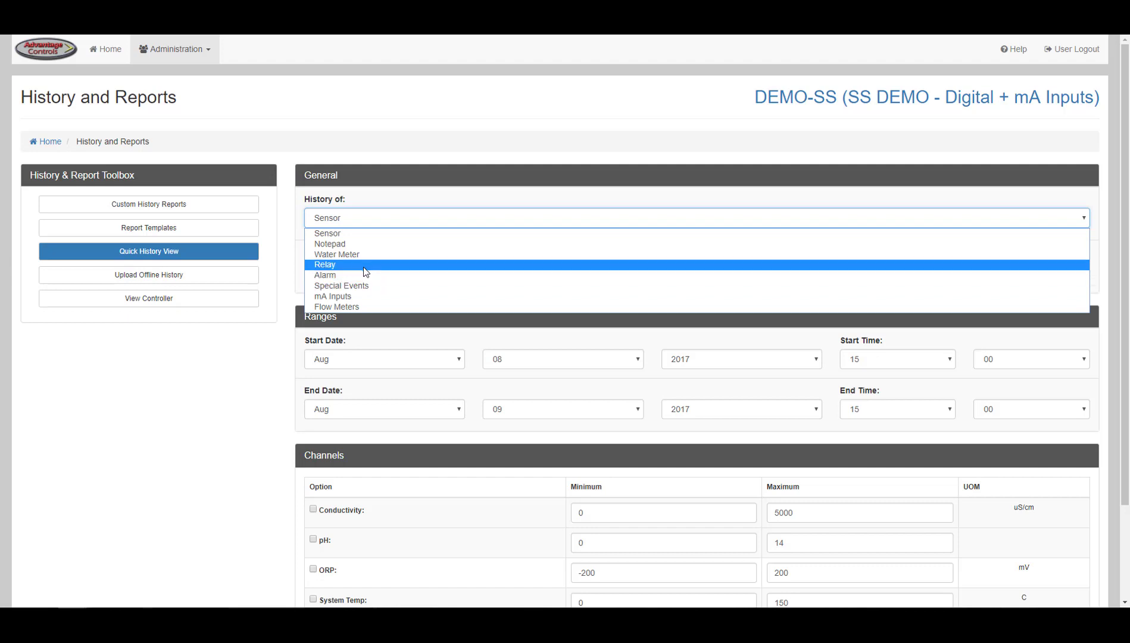
pyautogui.click(363, 234)
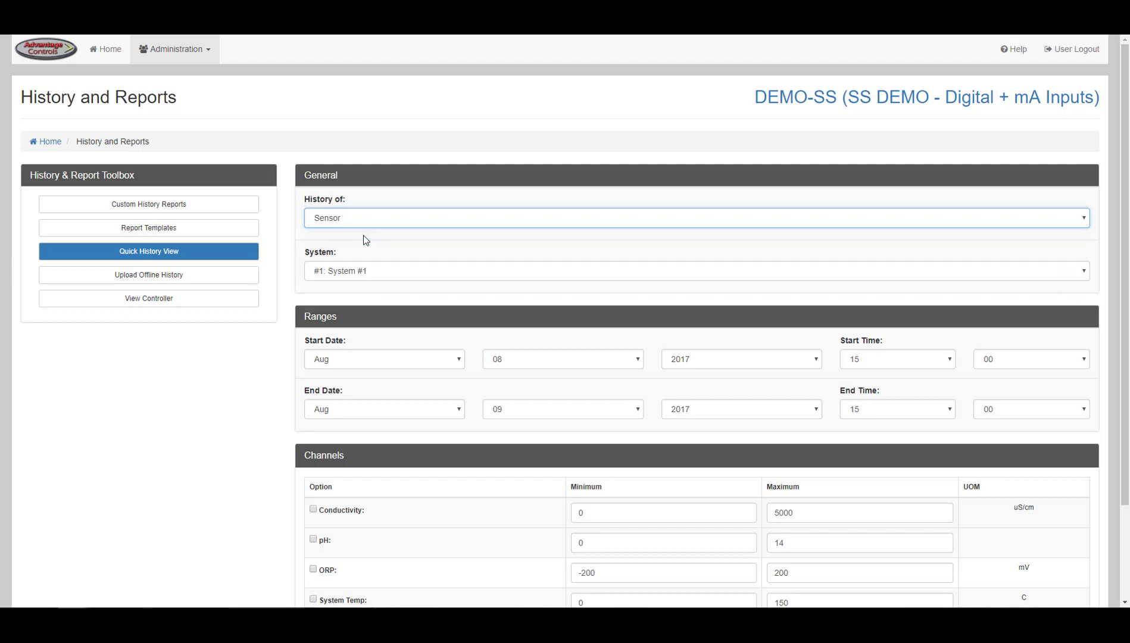
pyautogui.click(365, 272)
pyautogui.click(365, 272)
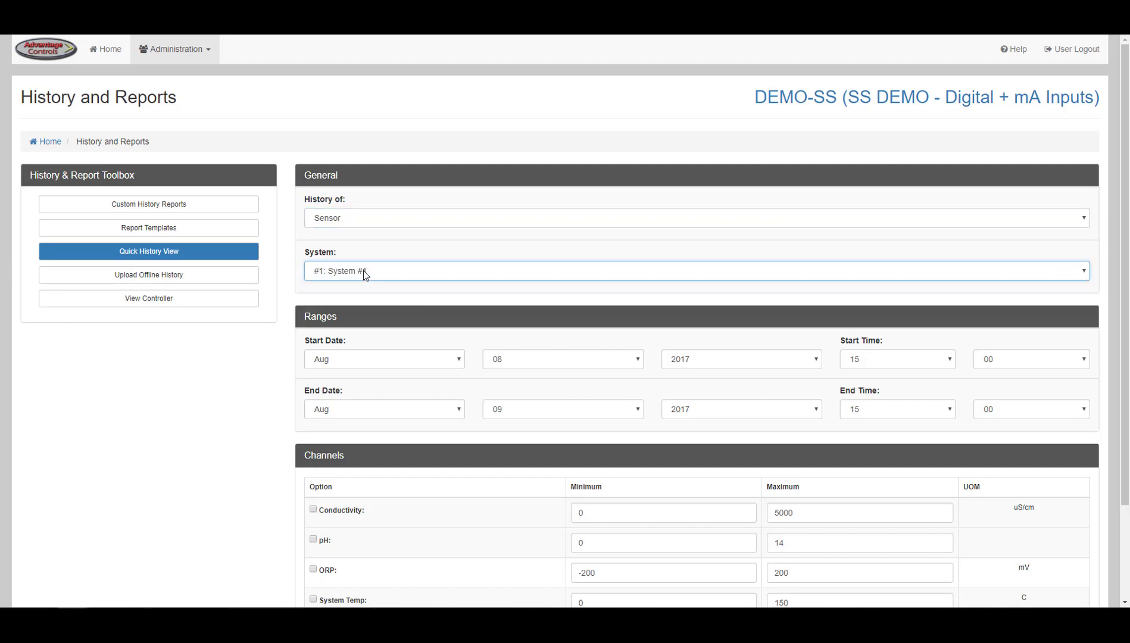
pyautogui.scroll(-2, 302, 317)
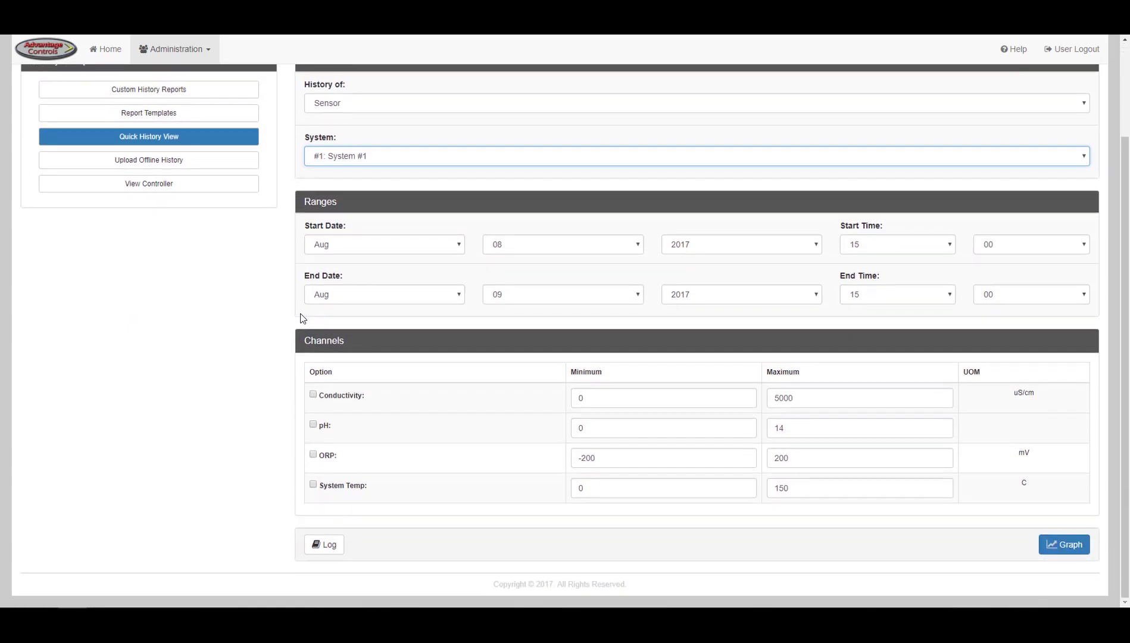
pyautogui.click(149, 160)
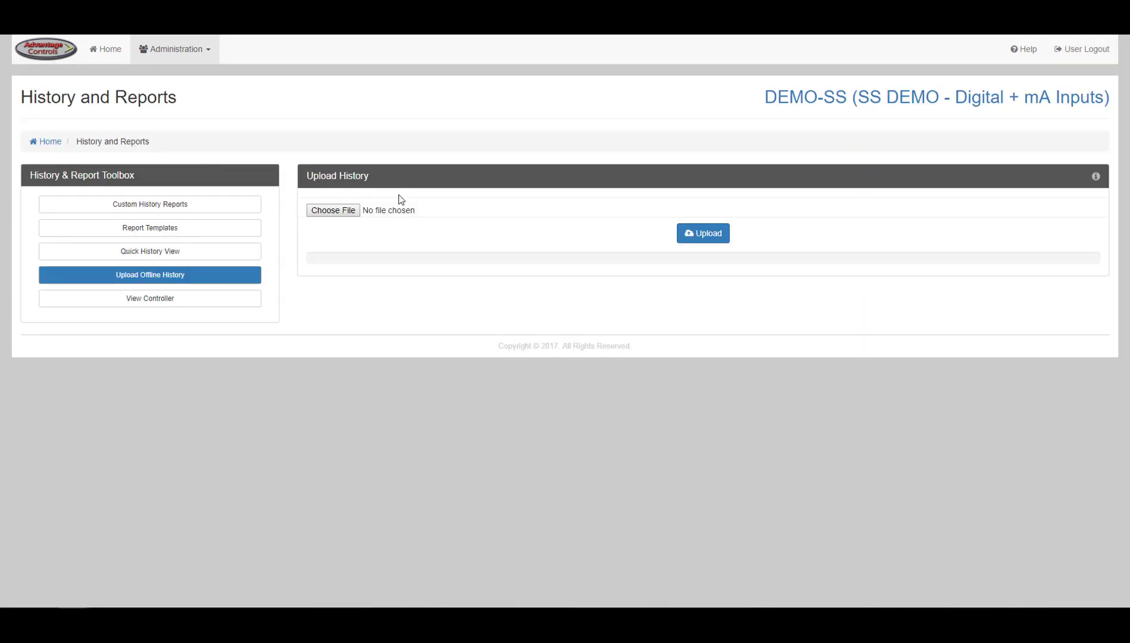